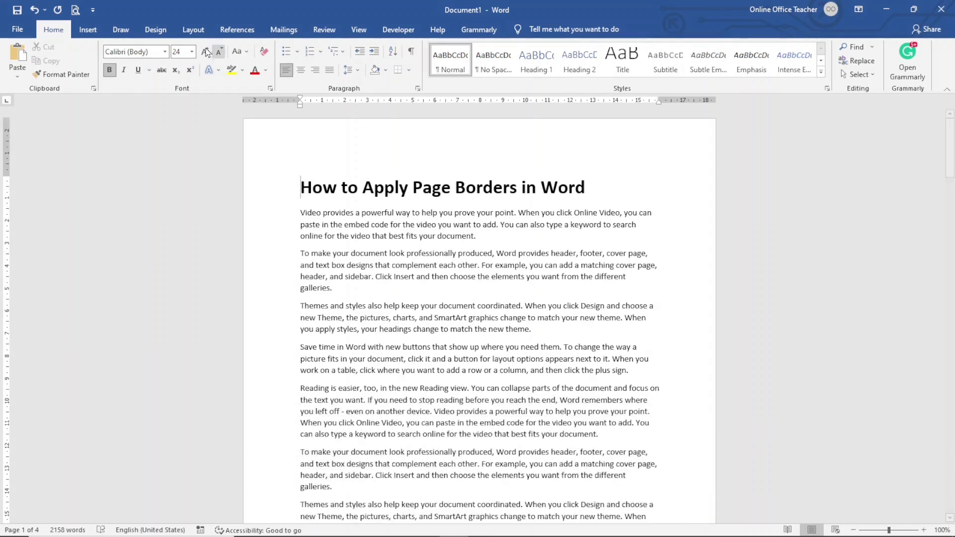
In Page Borders, select the thick double-line style for a 3 pt Box border
left_click(152, 32)
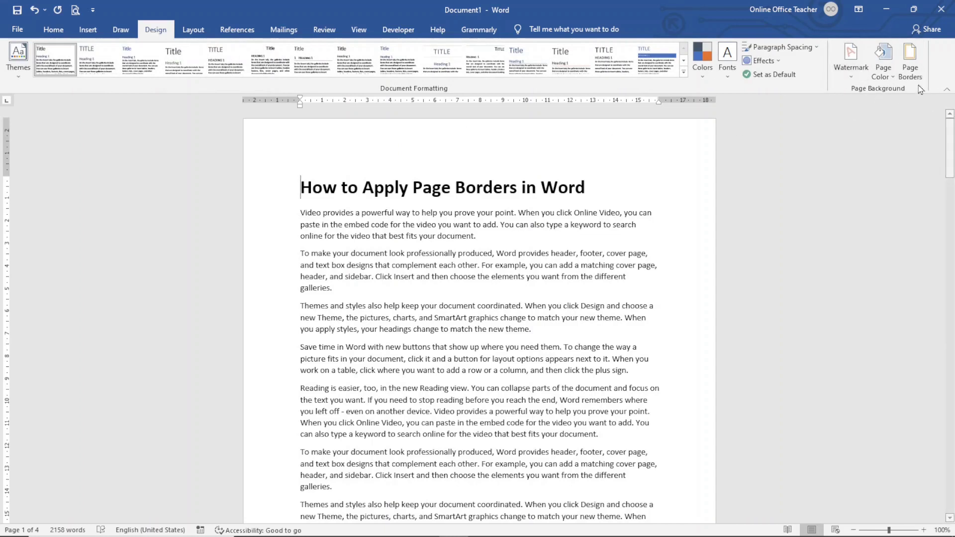
left_click(910, 60)
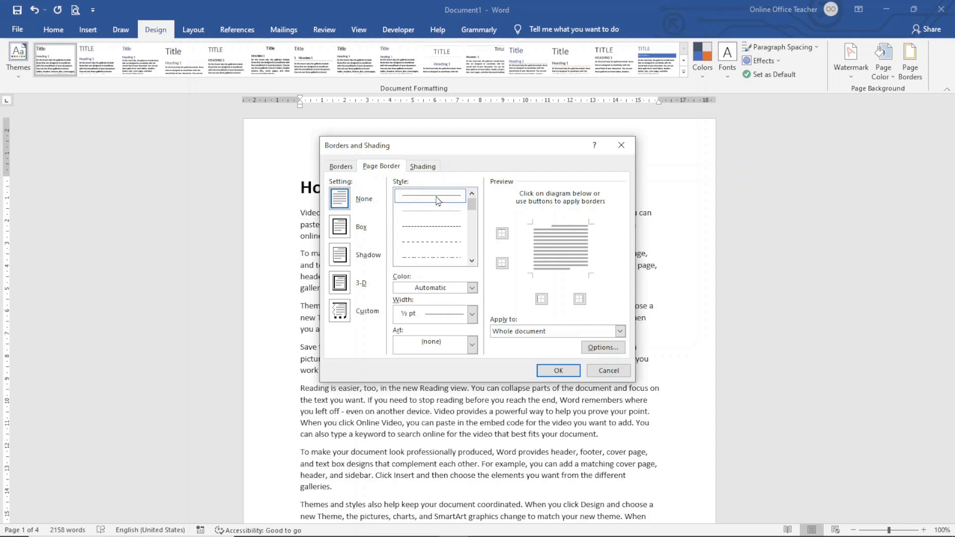
scroll(450, 208, "down", 2)
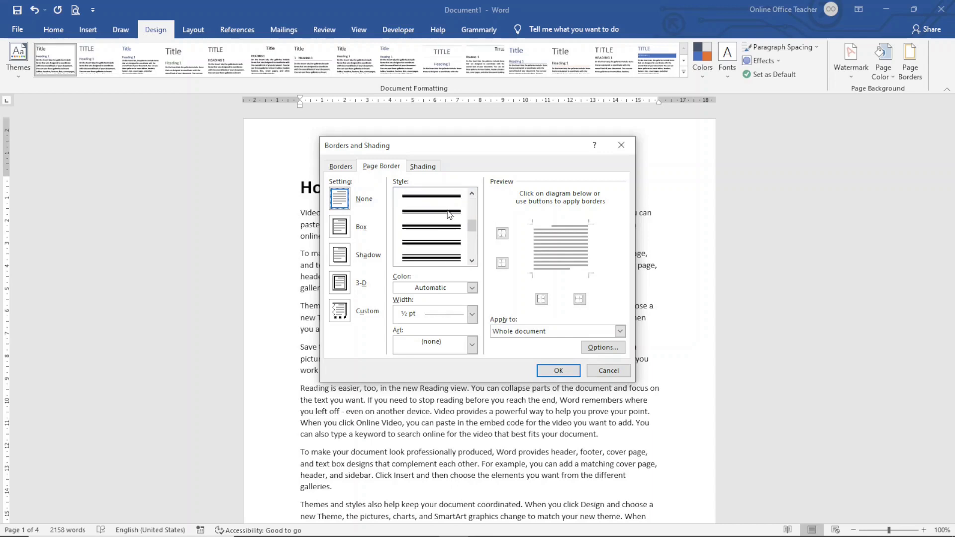
scroll(450, 214, "down", 1)
scroll(452, 219, "down", 1)
scroll(453, 223, "down", 1)
scroll(453, 223, "up", 4)
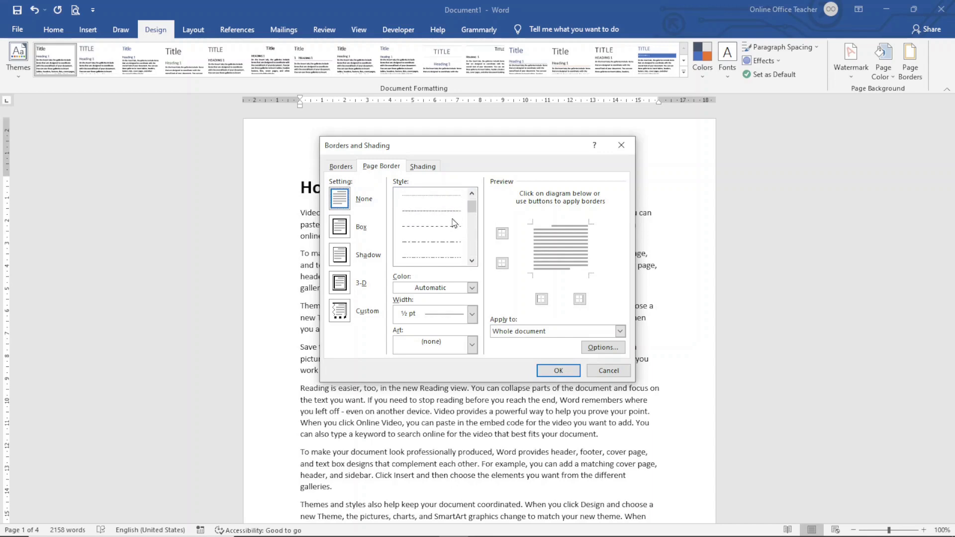
scroll(454, 222, "down", 2)
scroll(456, 225, "down", 2)
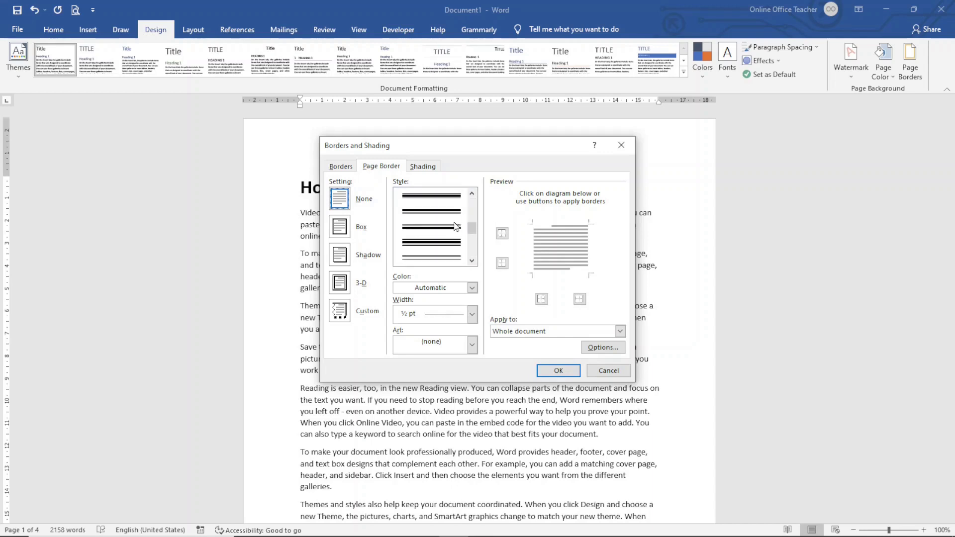
left_click(421, 251)
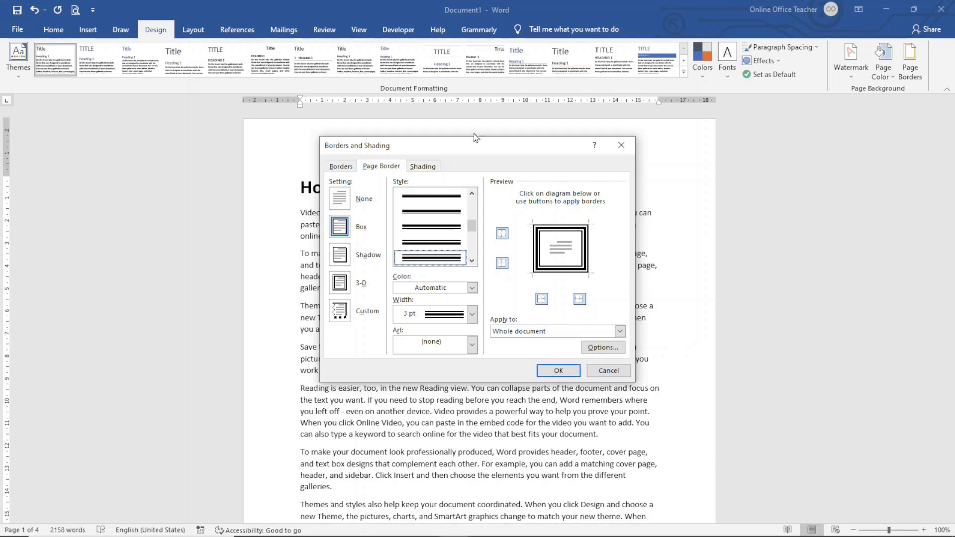
Apply the 3 pt double-line box border to all pages and scroll through the document
left_click(559, 372)
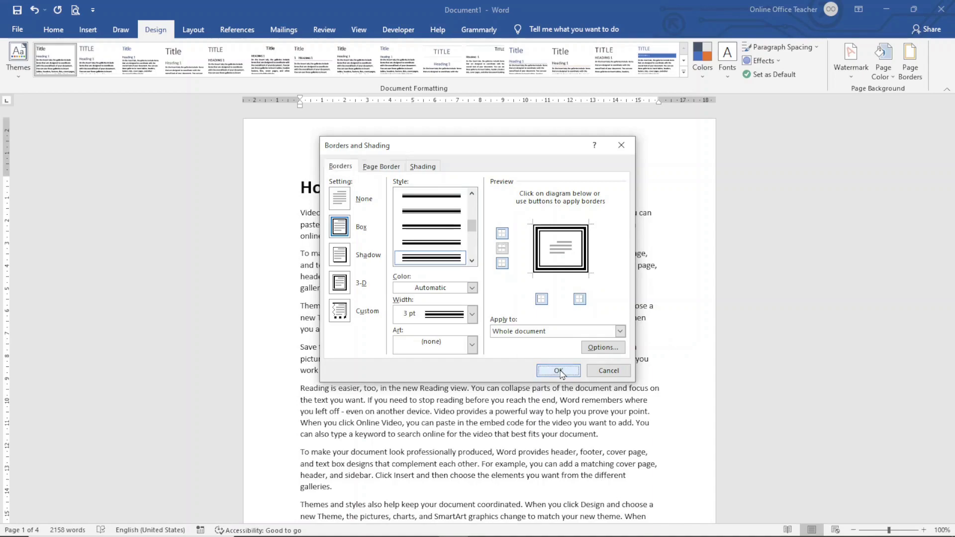
scroll(613, 351, "down", 5)
scroll(613, 350, "down", 5)
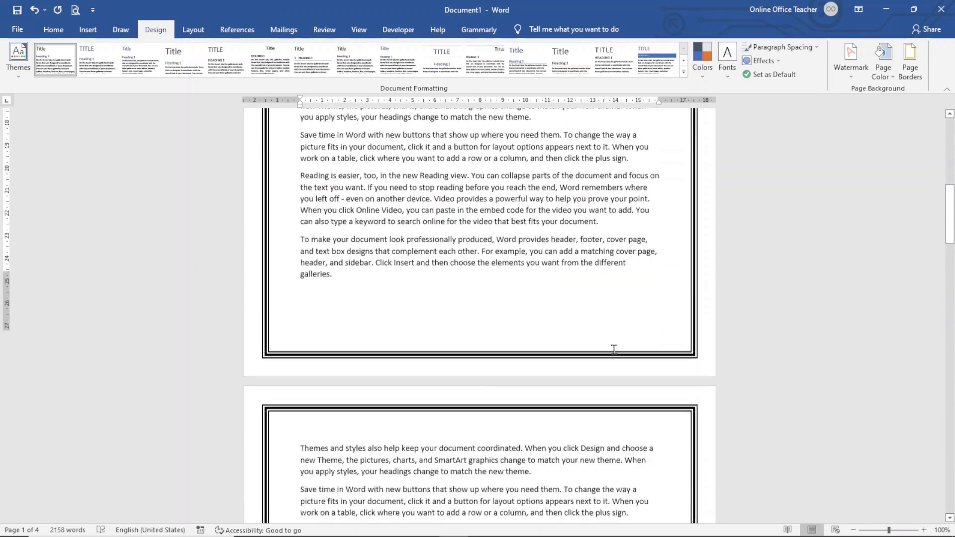
scroll(613, 350, "down", 5)
scroll(632, 348, "down", 5)
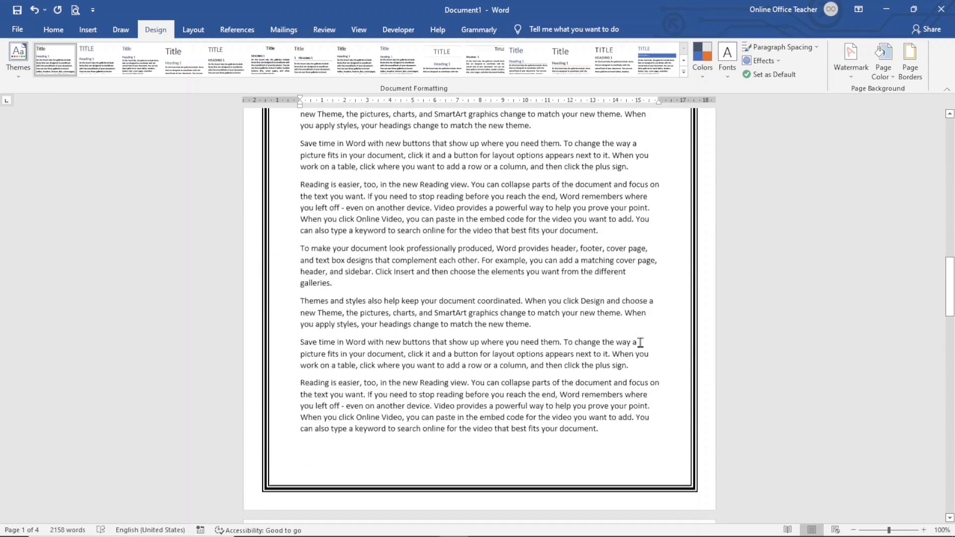
scroll(721, 368, "down", 5)
mouse_move(950, 323)
left_mouse_down()
mouse_move(950, 468)
mouse_move(950, 145)
left_mouse_up()
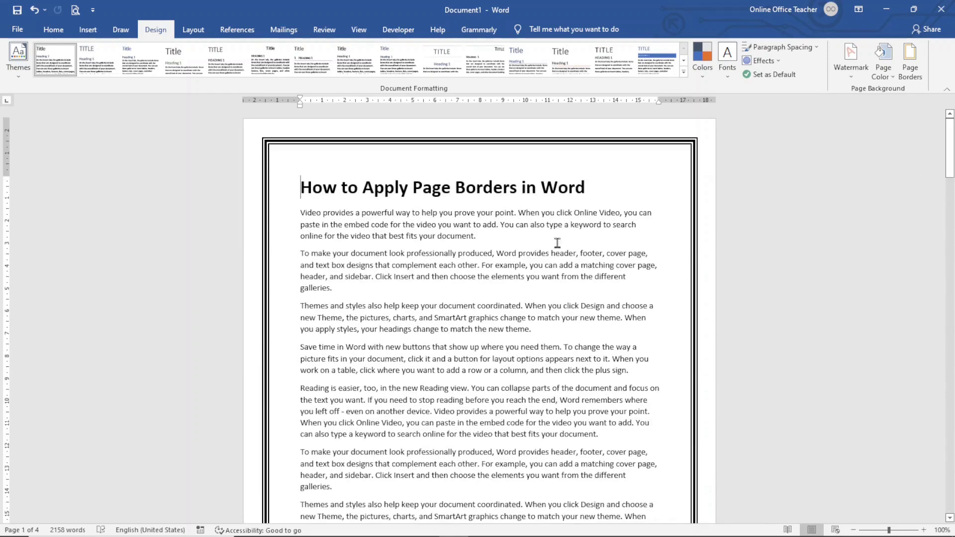
Zoom out to view two pages side by side and check the border
left_click(853, 530)
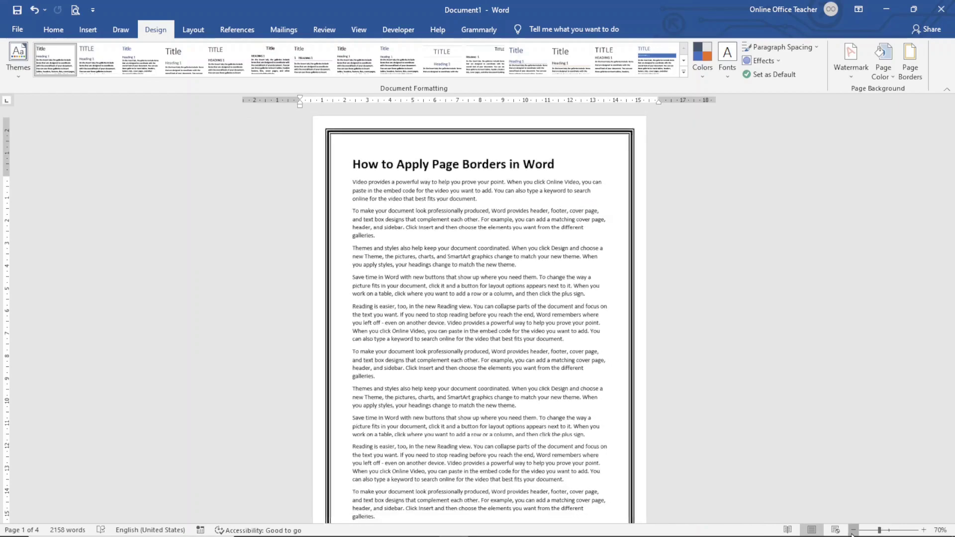
left_click(853, 530)
left_click(853, 530)
left_click(923, 530)
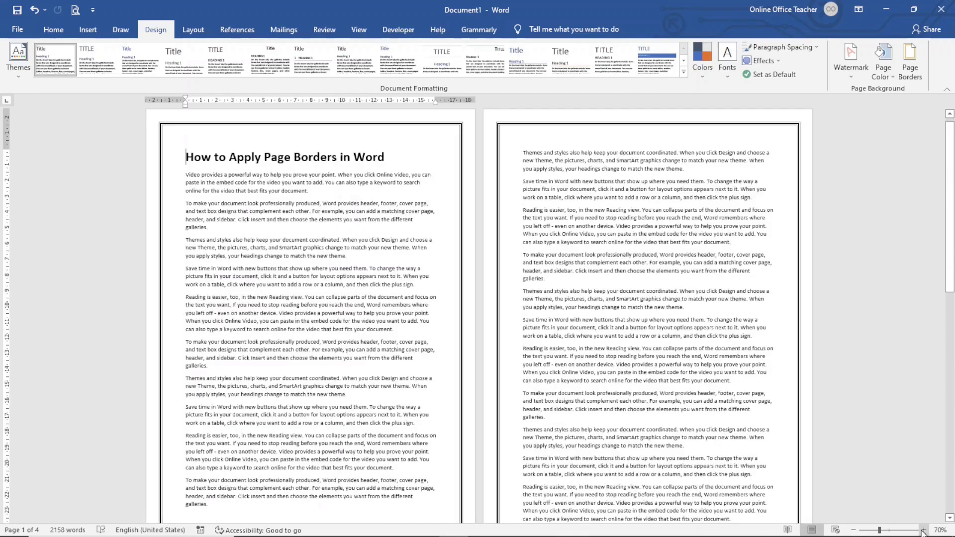
left_click(923, 531)
scroll(608, 254, "down", 3)
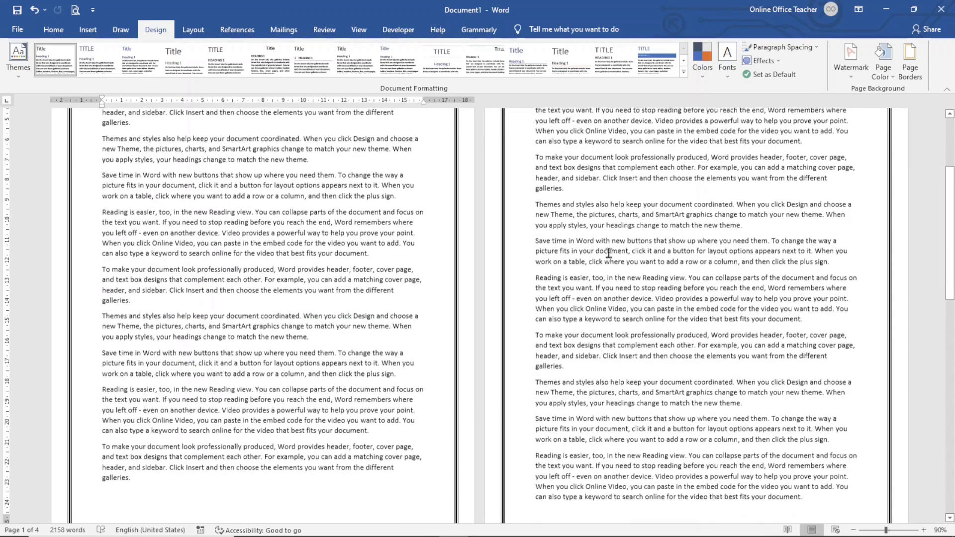
scroll(608, 254, "down", 3)
scroll(608, 248, "down", 10)
scroll(608, 244, "up", 4)
scroll(608, 234, "up", 10)
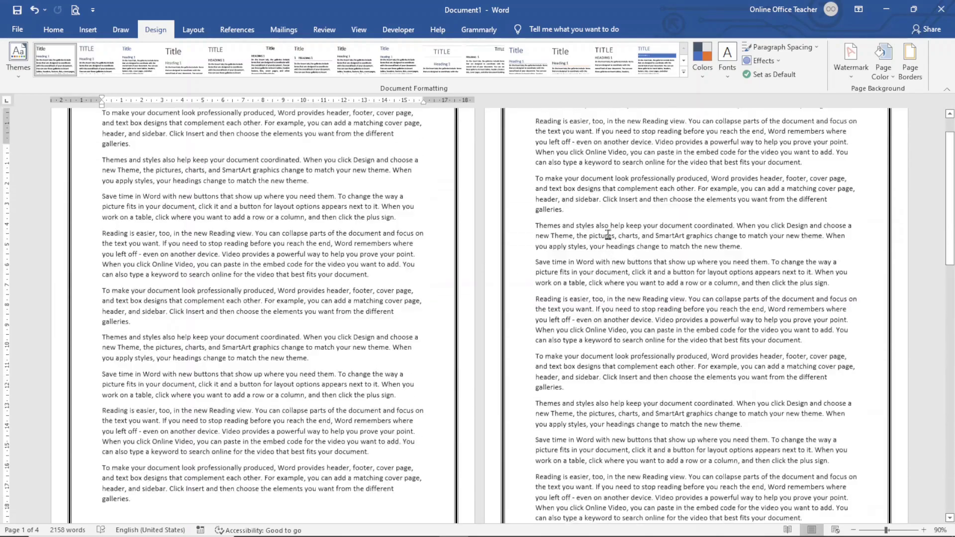
scroll(608, 234, "up", 5)
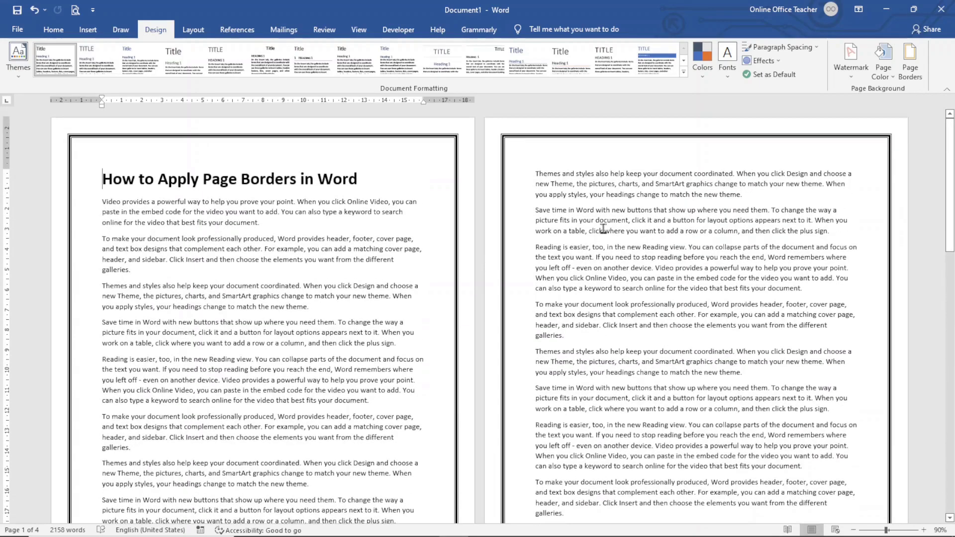
left_click(905, 70)
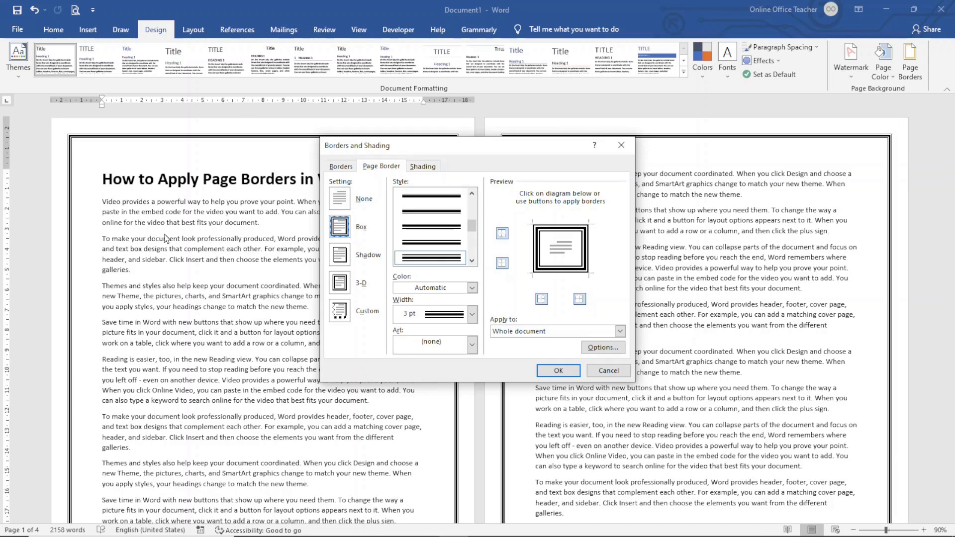
Set Apply to 'This section - First page only', confirm, and check the pages
left_click(558, 331)
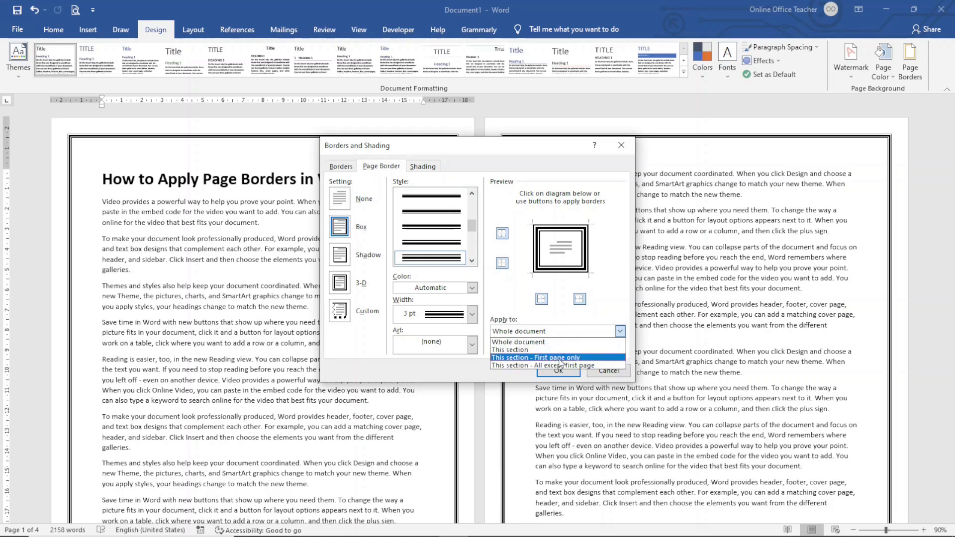
left_click(559, 358)
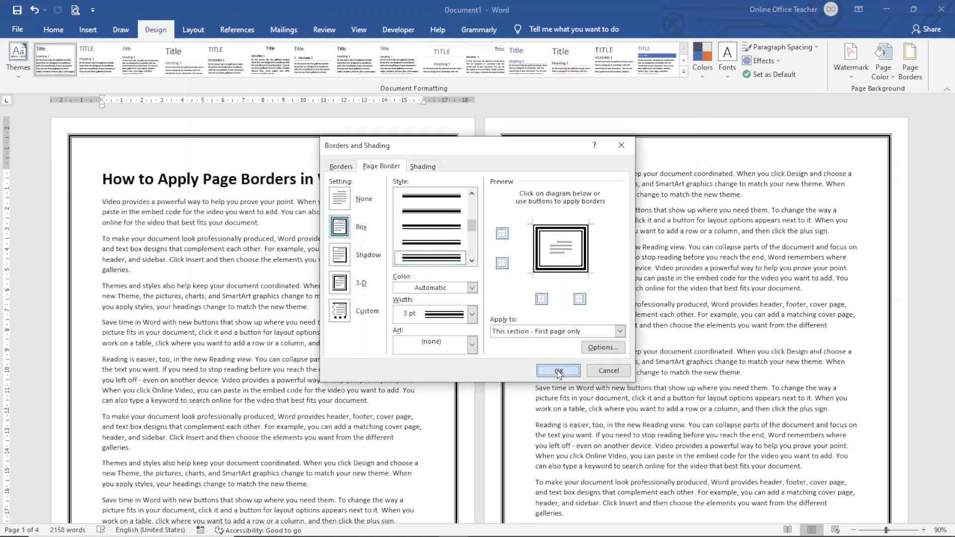
left_click(557, 371)
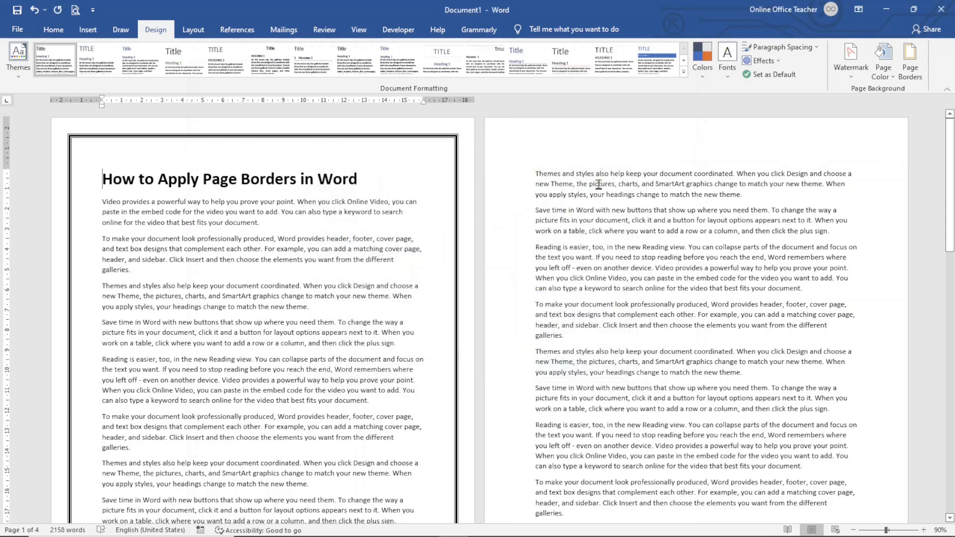
scroll(718, 312, "down", 3)
scroll(718, 312, "down", 2)
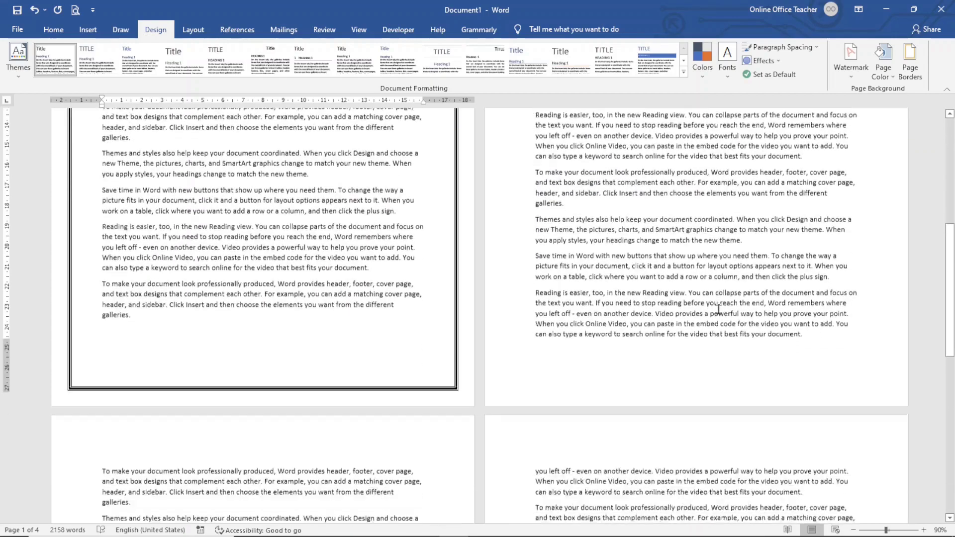
scroll(718, 312, "down", 1)
scroll(718, 312, "up", 2)
scroll(282, 251, "up", 2)
scroll(224, 265, "up", 2)
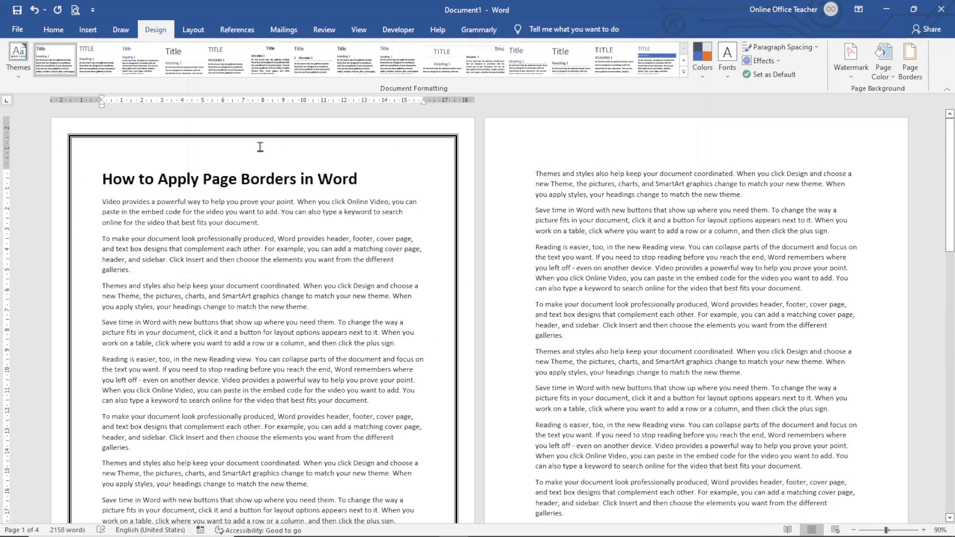
Make the first-page border dark red at 4½ pt width
left_click(911, 57)
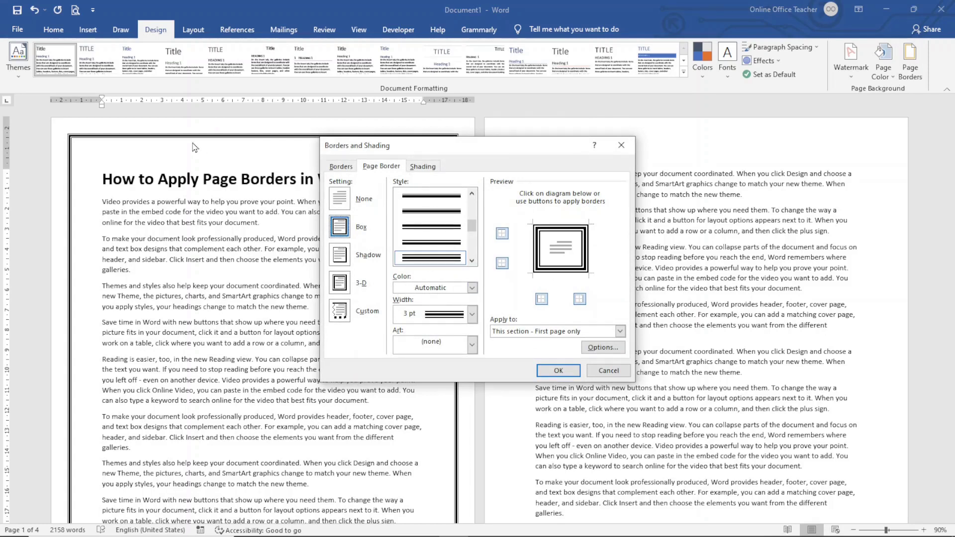
left_click(440, 290)
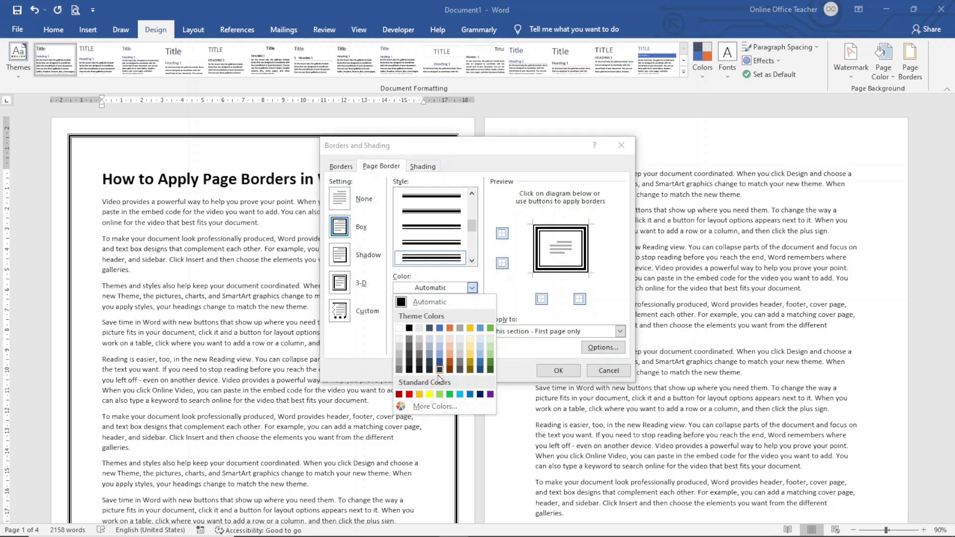
left_click(399, 394)
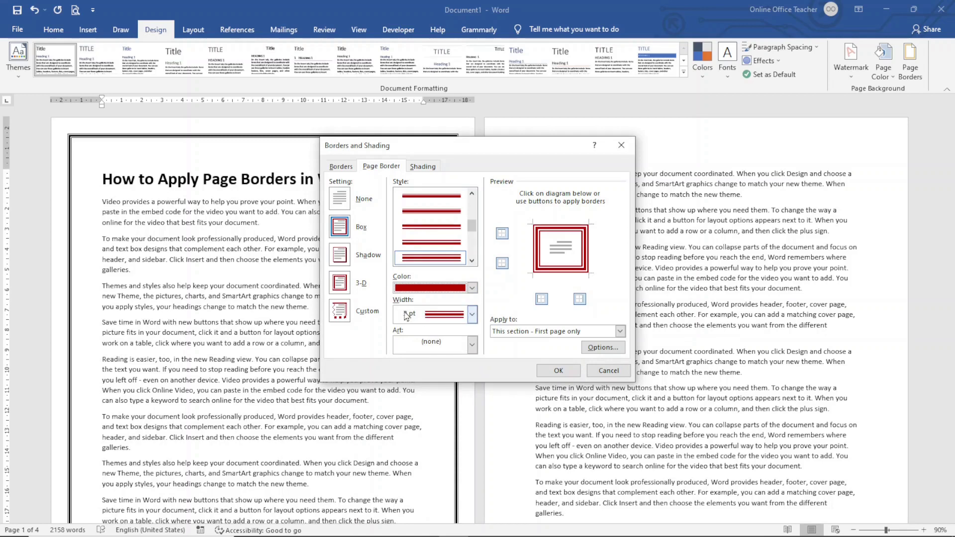
left_click(436, 320)
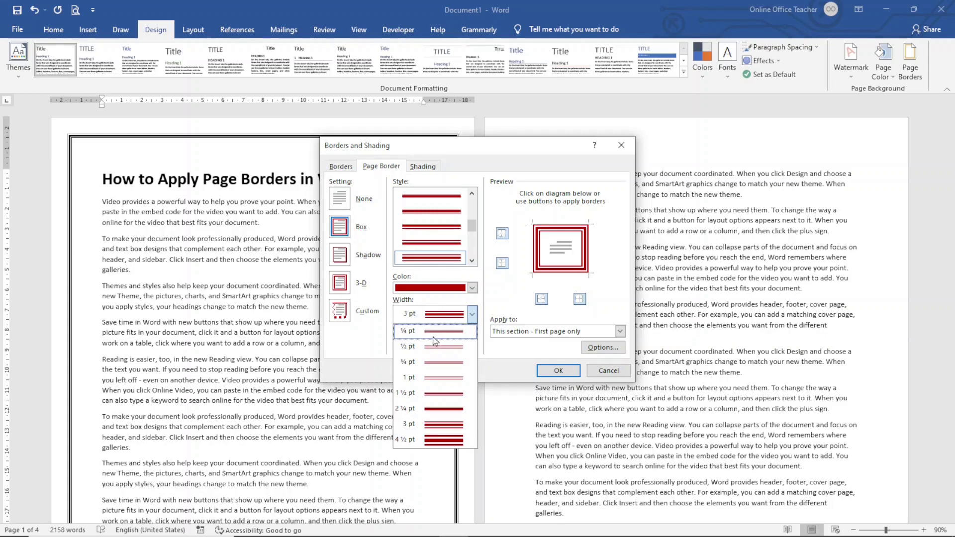
left_click(441, 439)
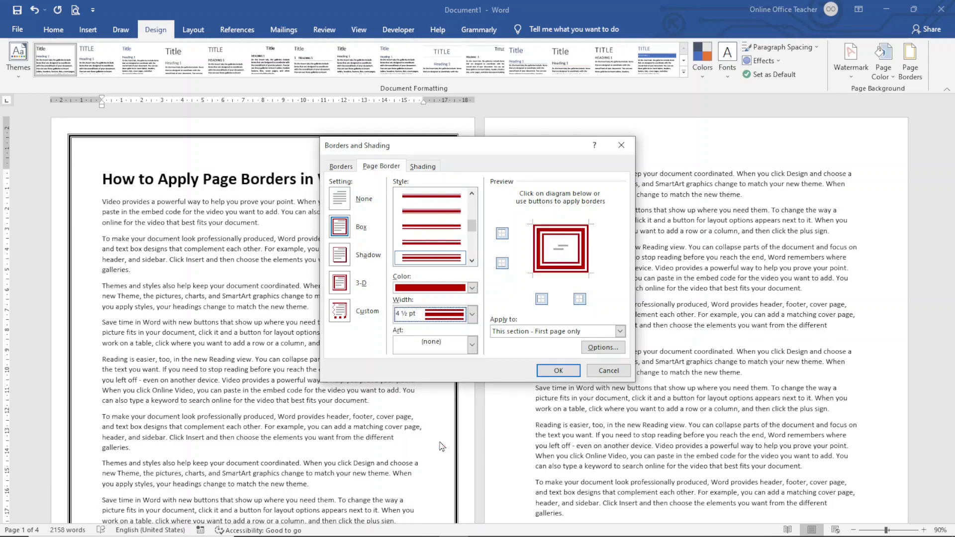
left_click(557, 370)
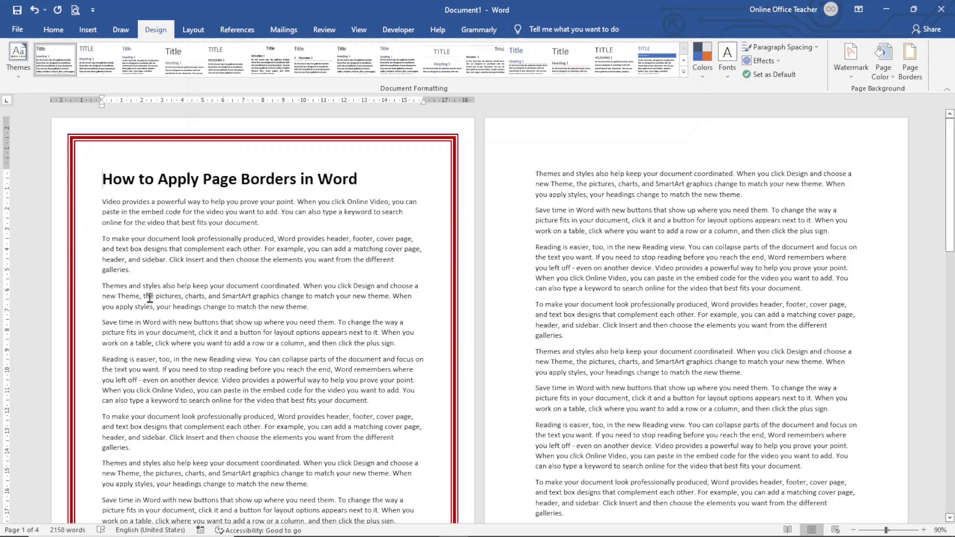
Drop the left and right borders, leaving only top and bottom red lines on page one
left_click(909, 53)
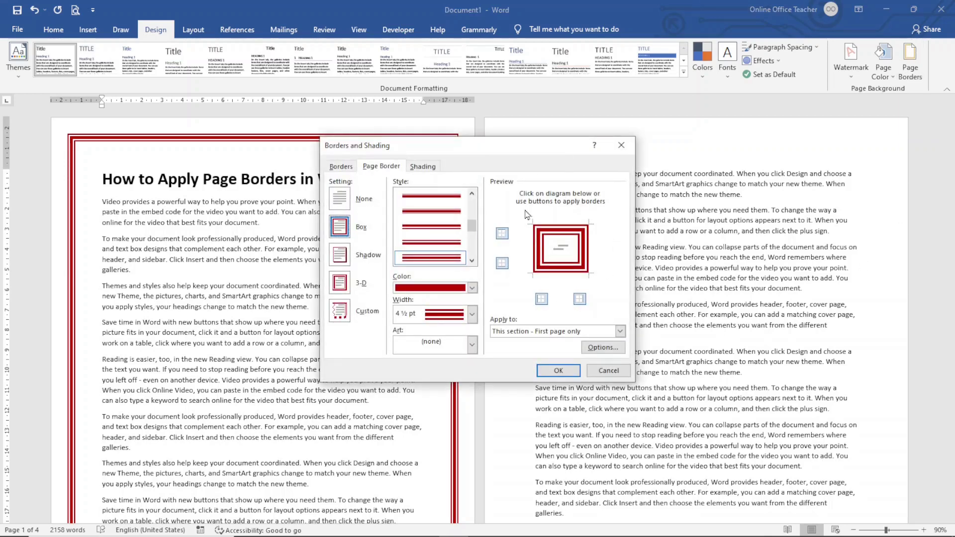
left_click(539, 252)
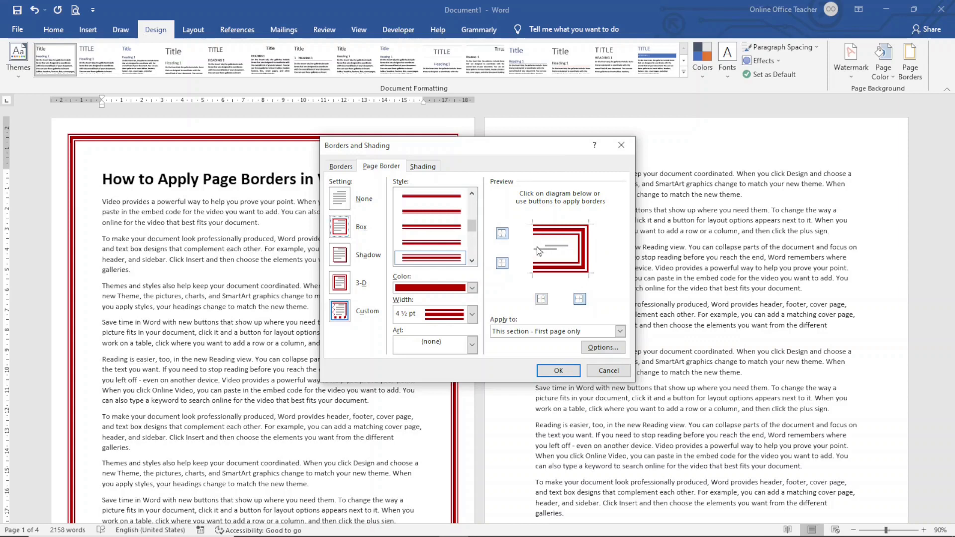
left_click(588, 252)
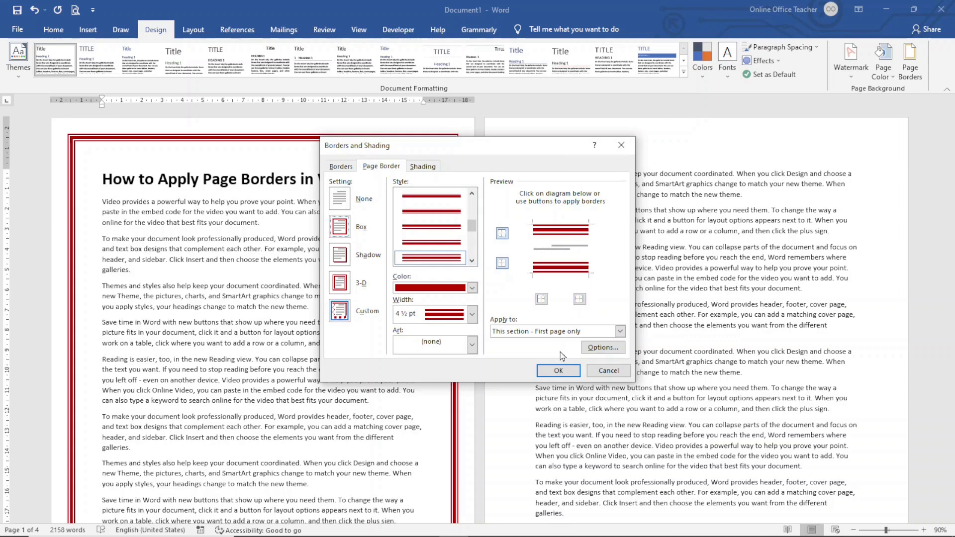
left_click(558, 371)
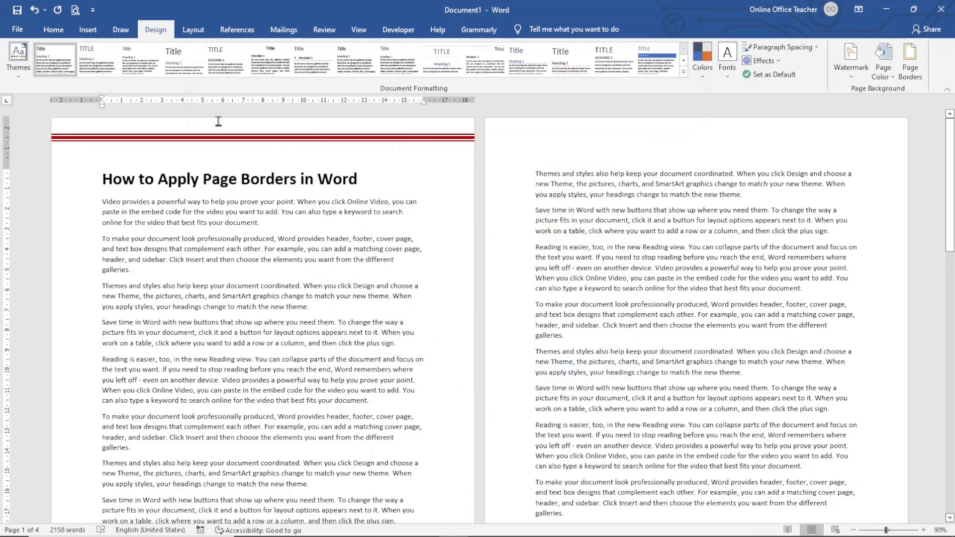
scroll(323, 224, "down", 5)
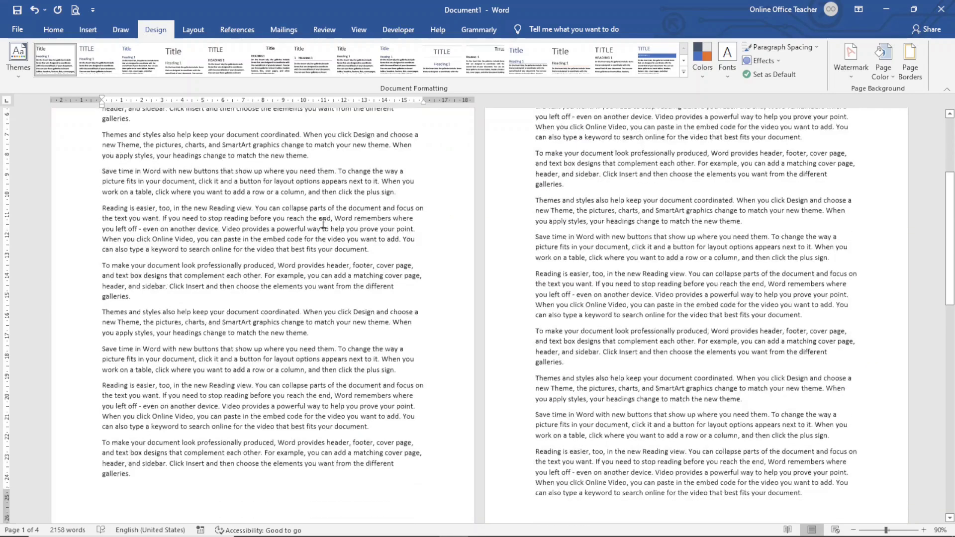
scroll(324, 224, "down", 4)
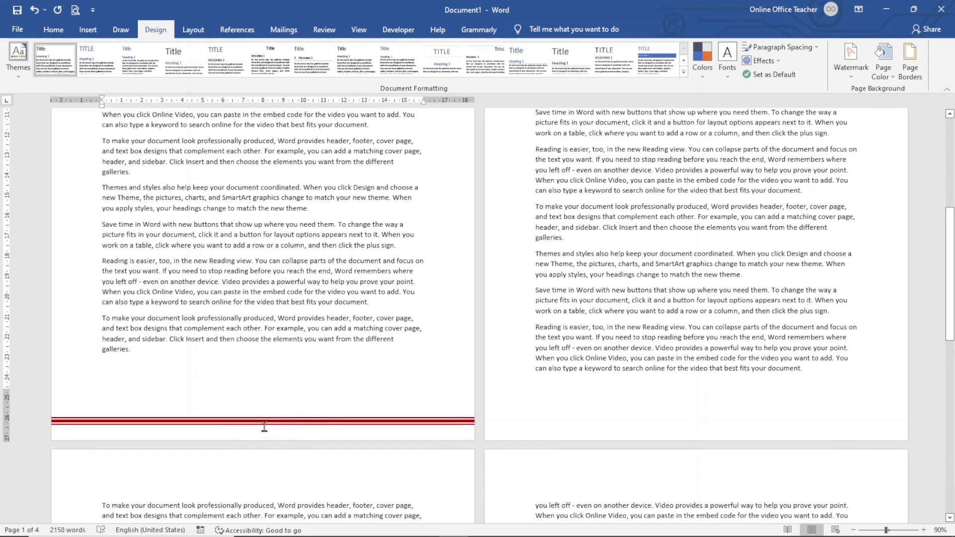
scroll(339, 227, "up", 2)
scroll(318, 231, "up", 4)
scroll(299, 238, "up", 3)
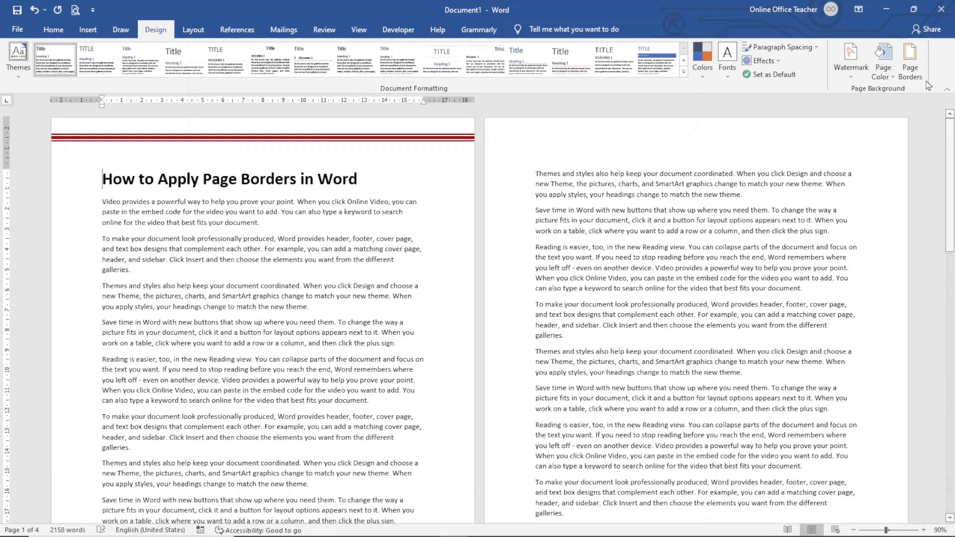
left_click(910, 62)
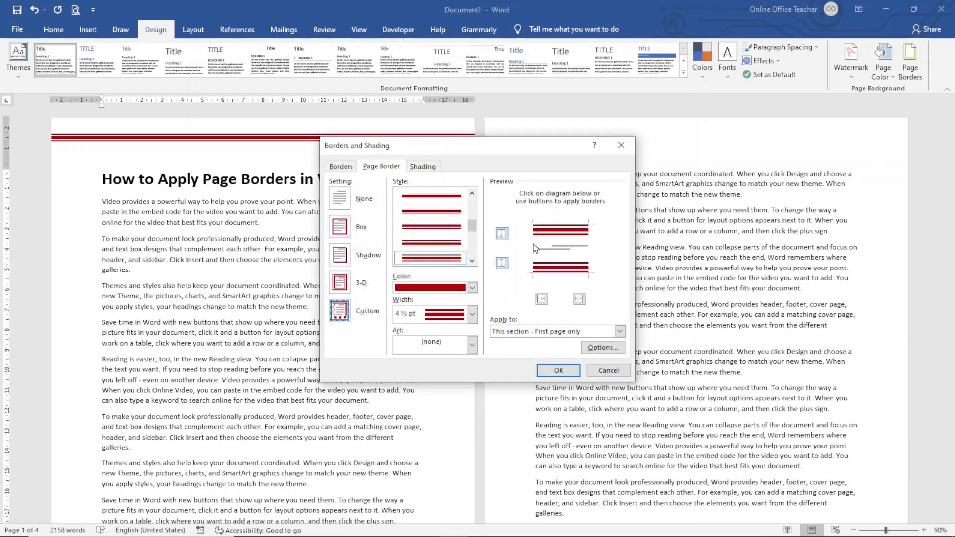
Restore the side borders and apply the box to 'This section - All except first page'
left_click(535, 248)
left_click(587, 250)
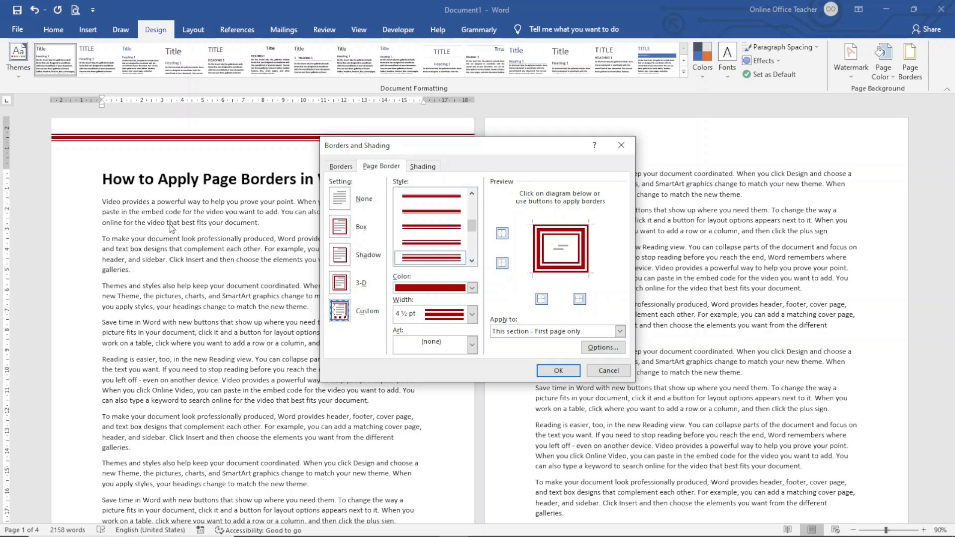
left_click(557, 332)
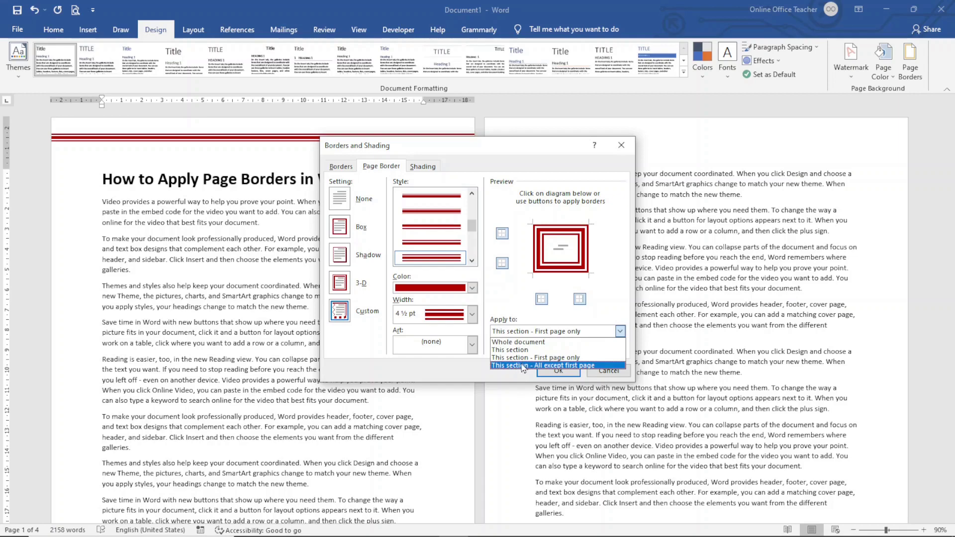
left_click(541, 366)
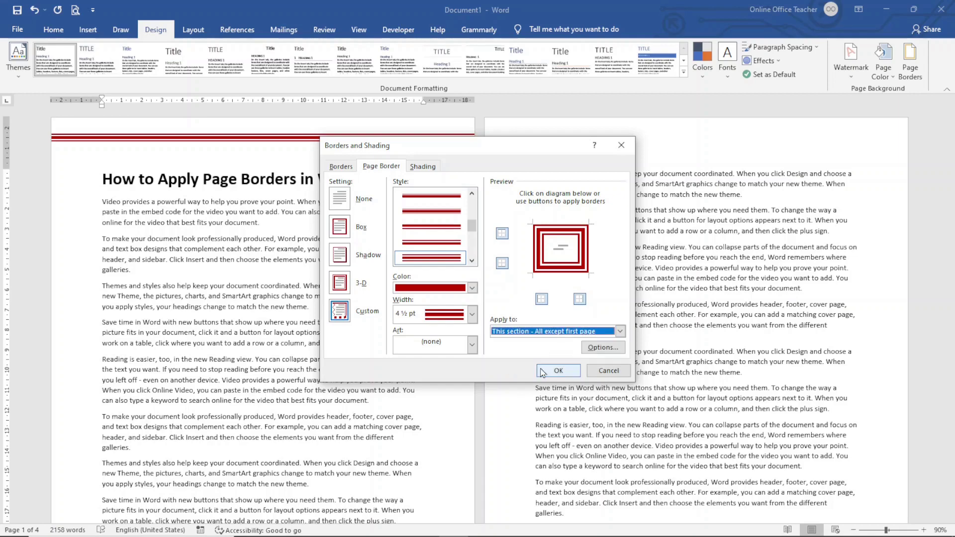
left_click(557, 371)
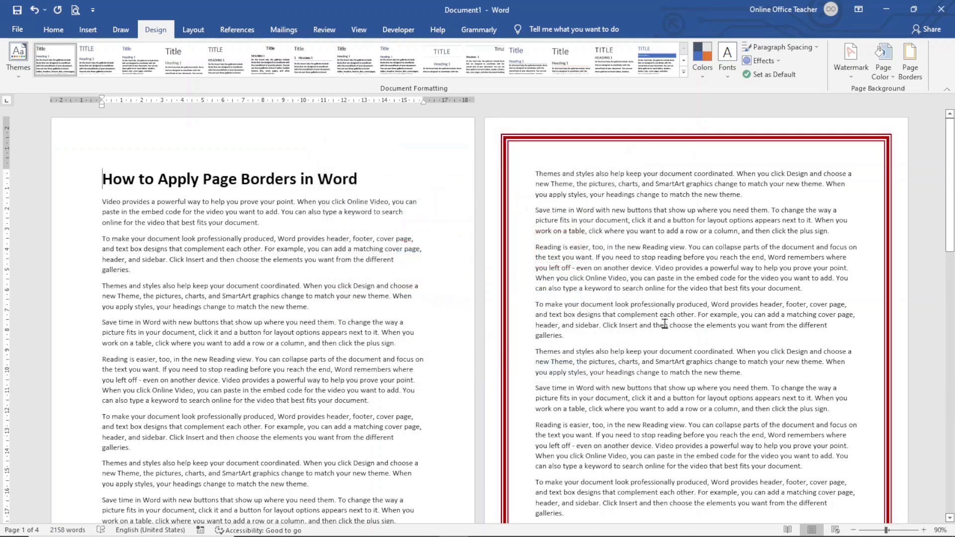
scroll(557, 369, "down", 6)
scroll(667, 338, "down", 4)
scroll(667, 336, "down", 3)
scroll(656, 368, "down", 3)
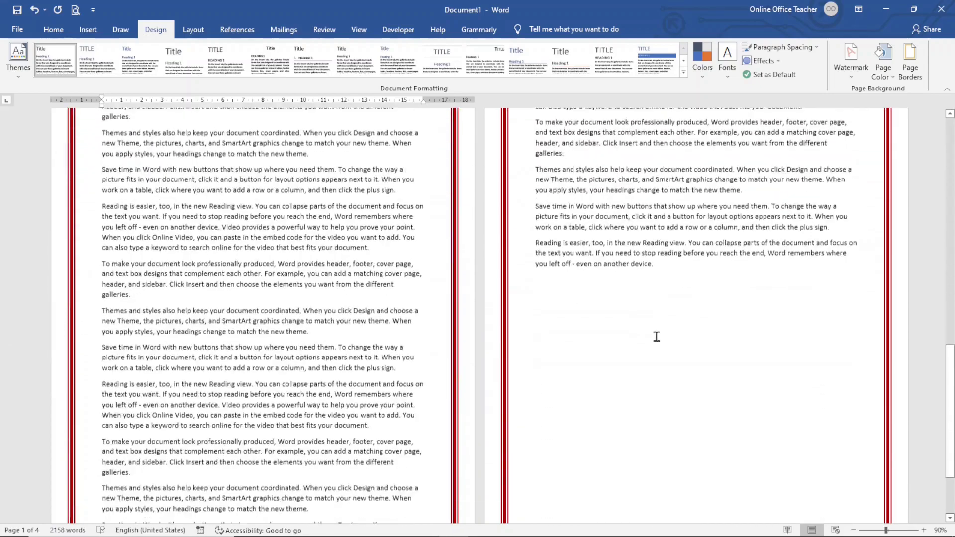
scroll(652, 396, "down", 3)
scroll(647, 378, "up", 5)
scroll(627, 312, "up", 4)
scroll(628, 312, "up", 5)
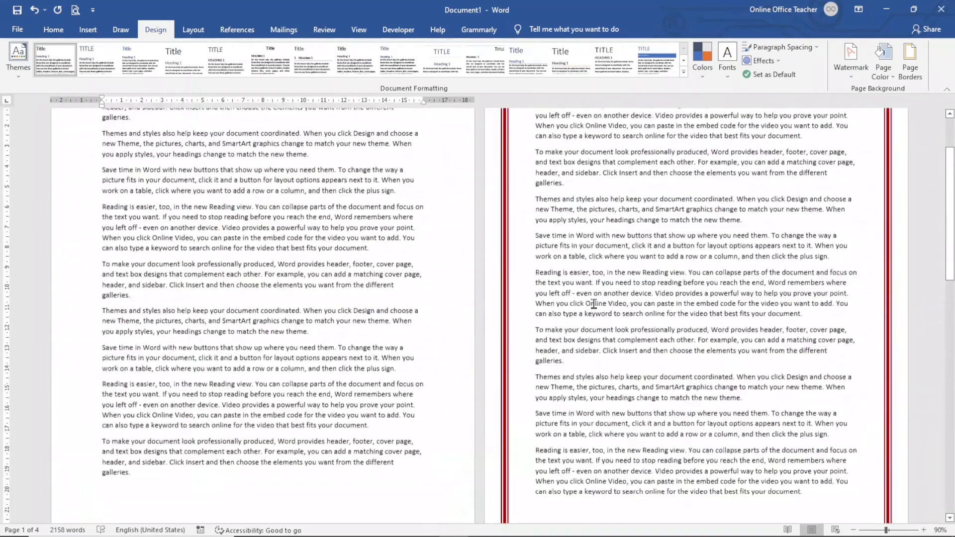
scroll(309, 247, "up", 5)
scroll(303, 248, "up", 5)
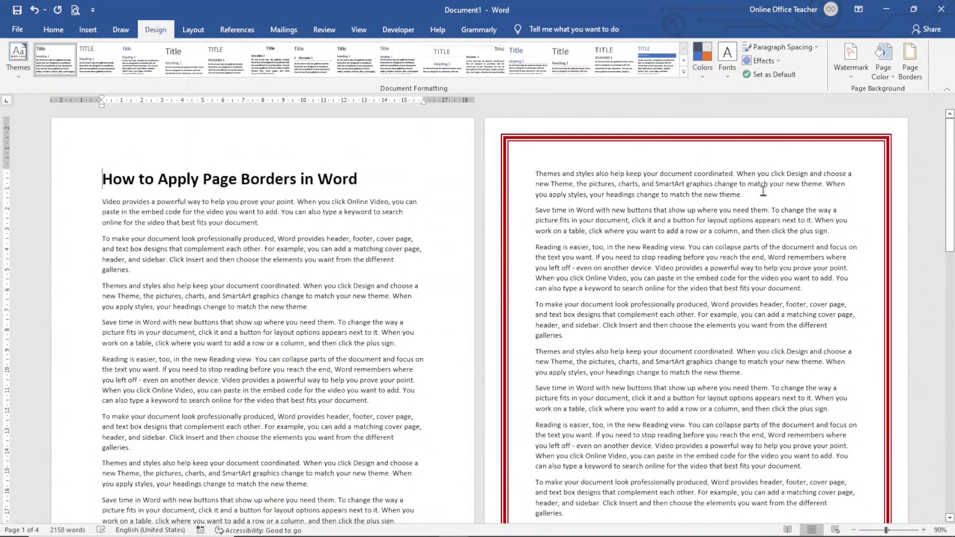
Choose the flower design from the Art border list
left_click(911, 60)
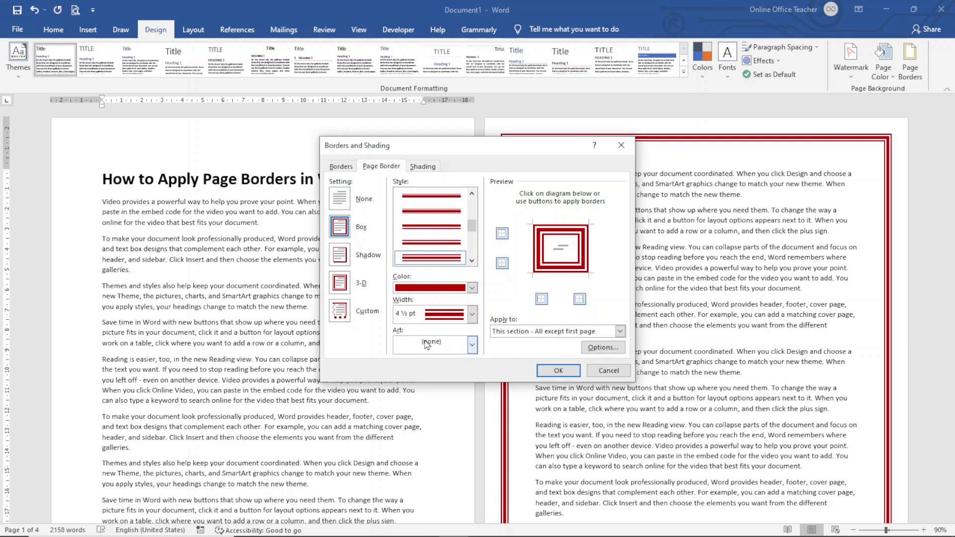
left_click(472, 347)
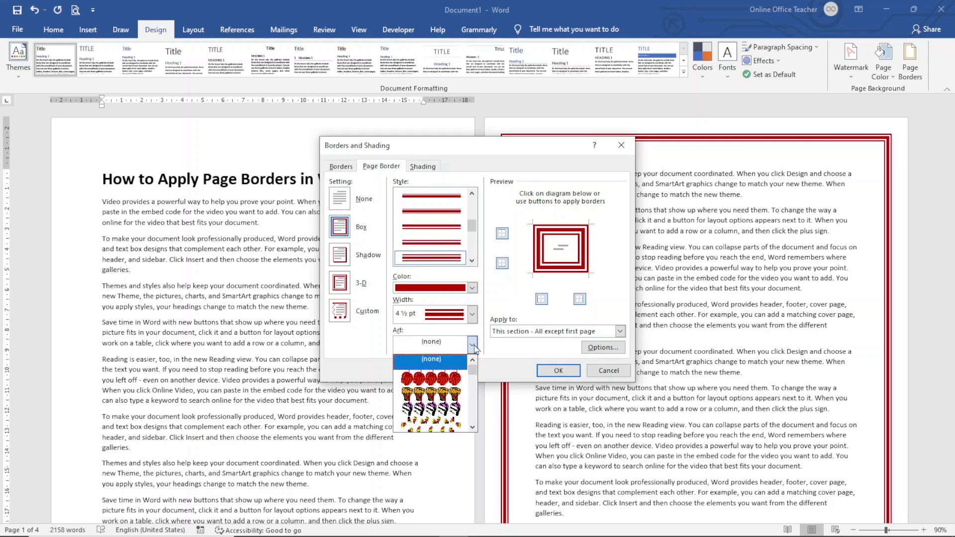
scroll(446, 394, "down", 2)
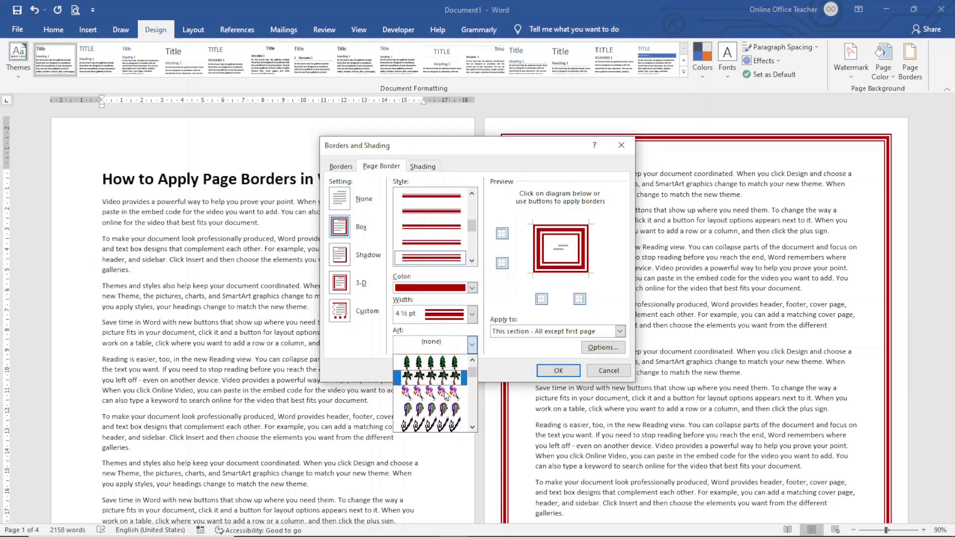
scroll(446, 395, "down", 2)
scroll(447, 395, "down", 2)
scroll(447, 396, "down", 2)
scroll(446, 395, "down", 2)
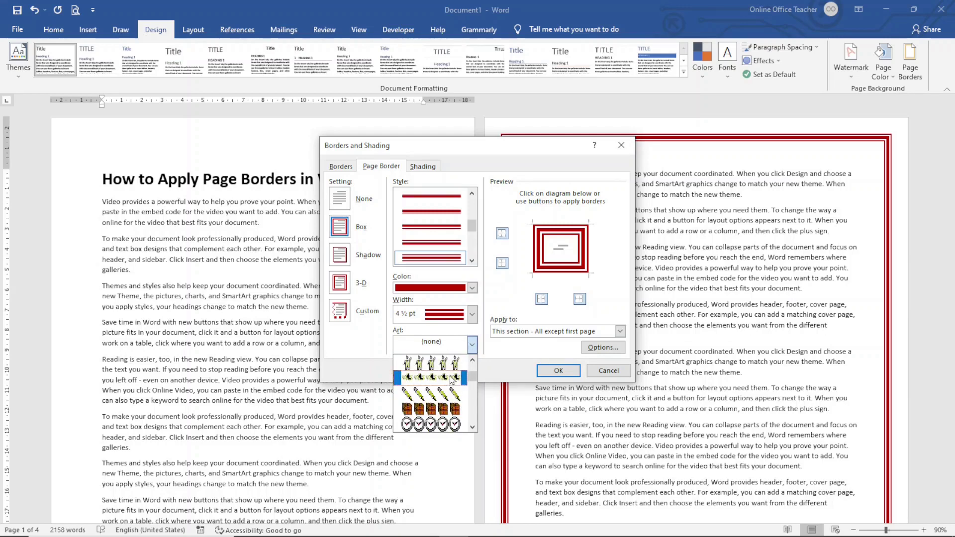
scroll(446, 395, "down", 2)
scroll(447, 384, "down", 2)
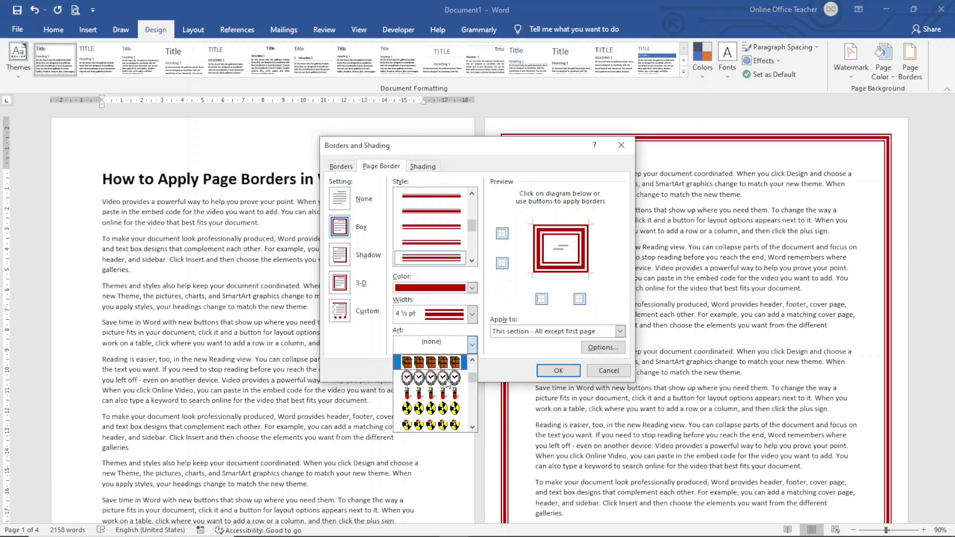
scroll(446, 385, "down", 2)
scroll(445, 385, "down", 2)
scroll(445, 386, "down", 2)
scroll(445, 386, "down", 1)
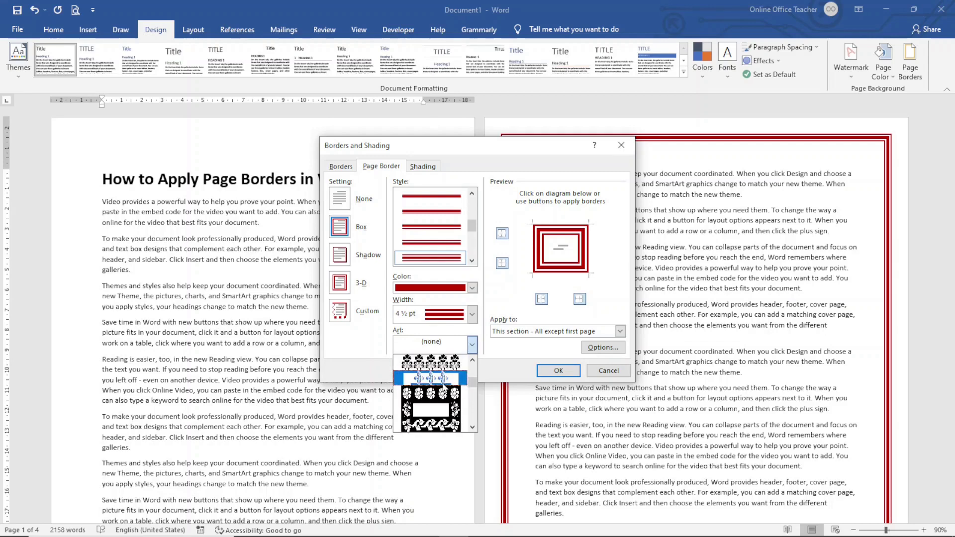
scroll(445, 384, "down", 1)
scroll(444, 383, "down", 1)
scroll(444, 381, "down", 1)
scroll(438, 388, "down", 1)
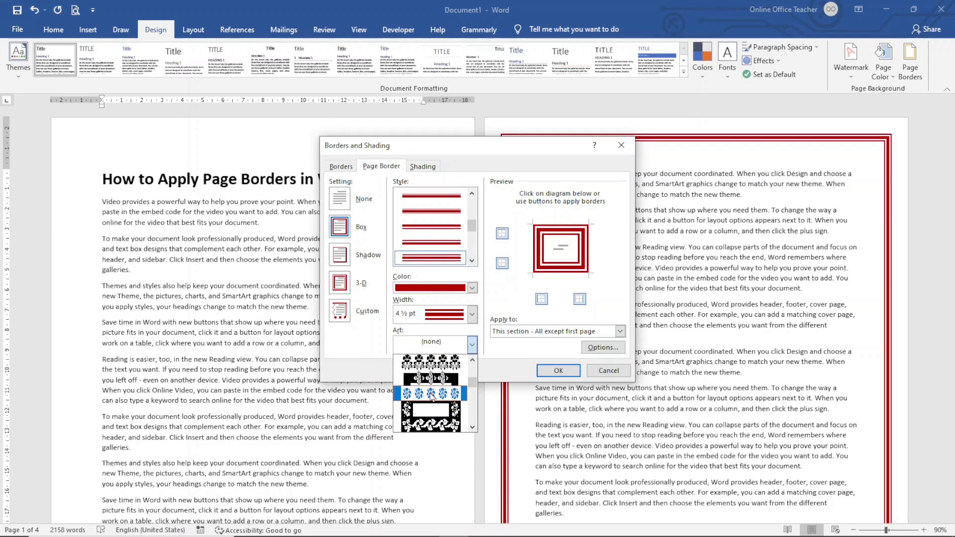
left_click(431, 395)
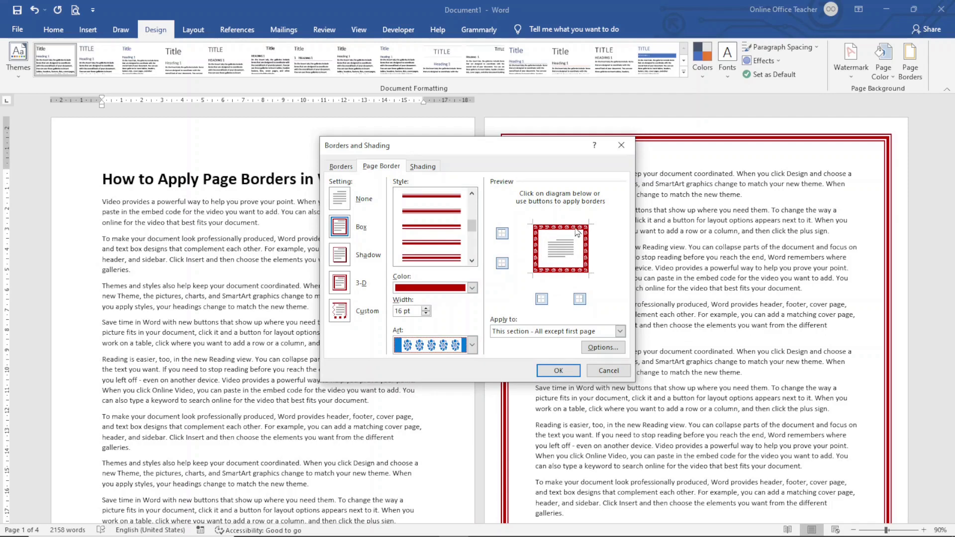
Colour the flower border purple and apply it to the first page only
left_click(472, 288)
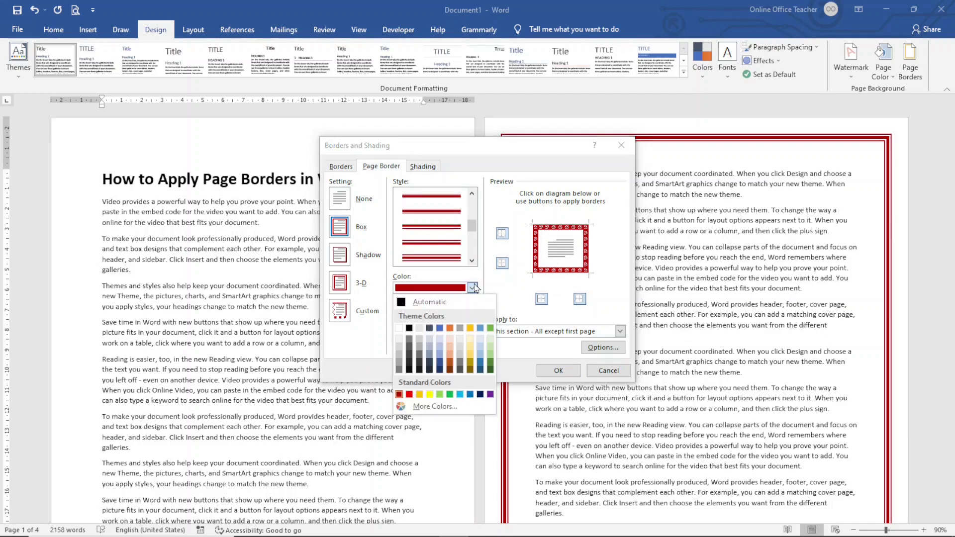
left_click(490, 395)
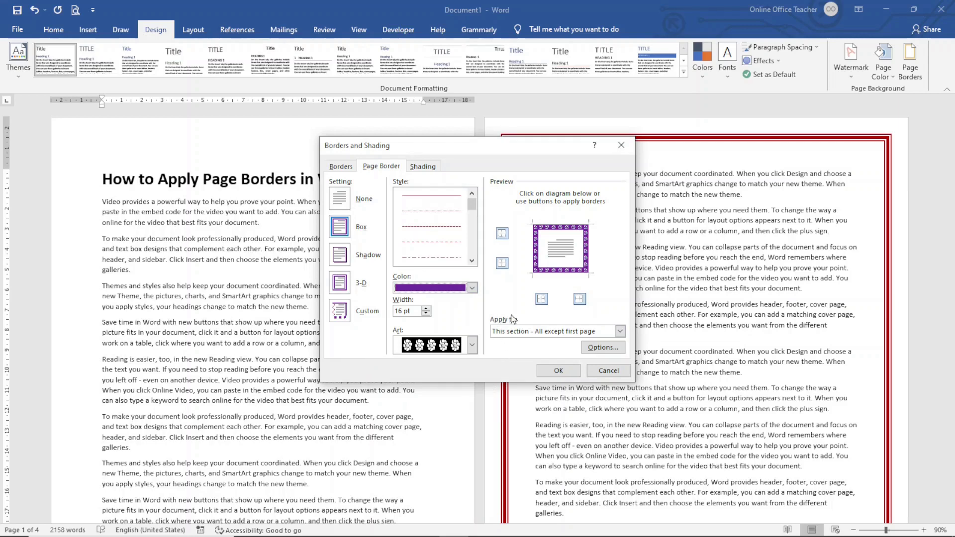
left_click(519, 332)
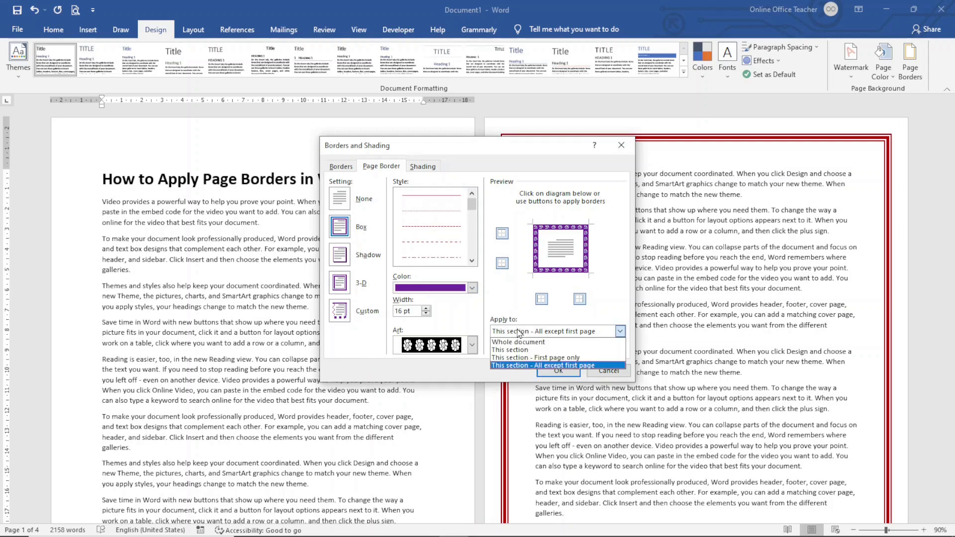
left_click(521, 358)
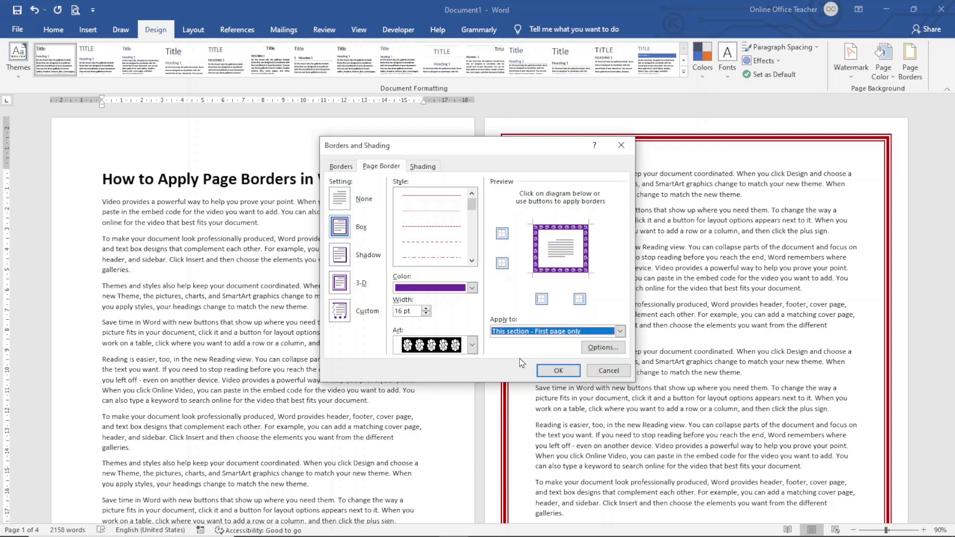
left_click(558, 370)
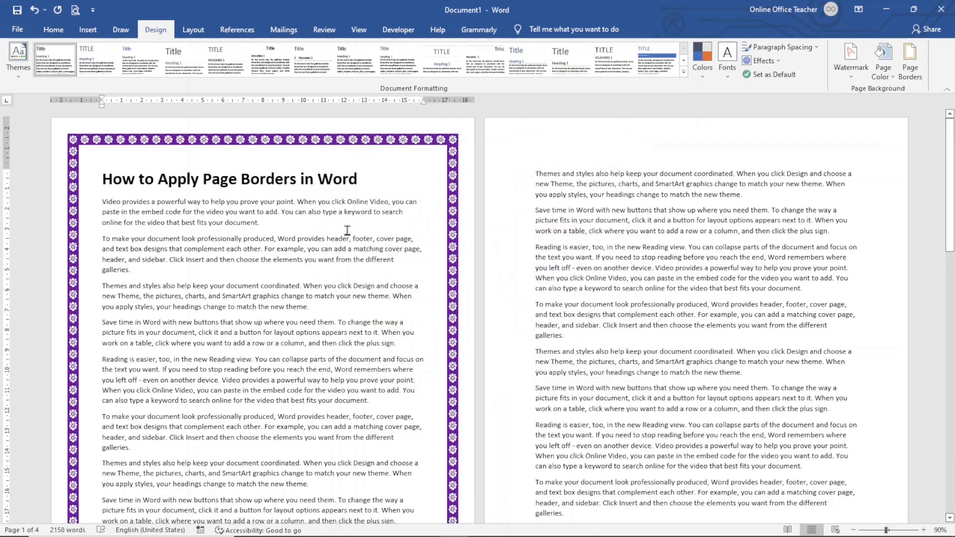
scroll(347, 230, "down", 3)
Switch the border art to the red hearts design
scroll(388, 298, "down", 5)
scroll(435, 202, "up", 10)
left_click(910, 65)
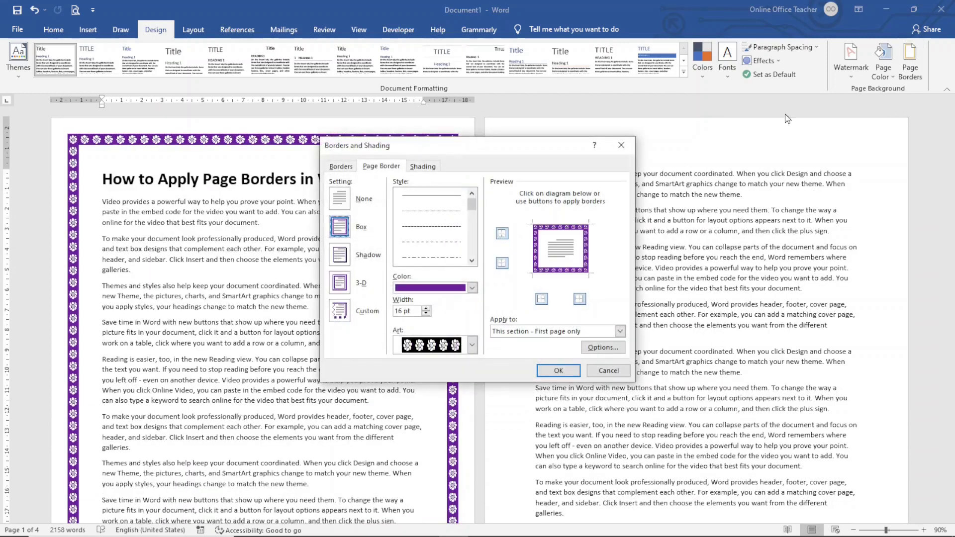
left_click(473, 346)
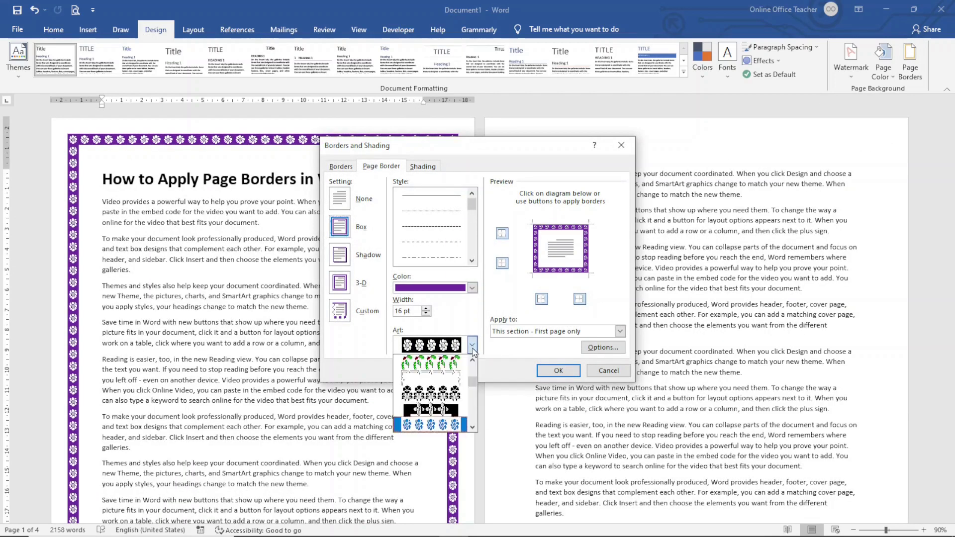
scroll(437, 368, "down", 2)
scroll(443, 366, "down", 3)
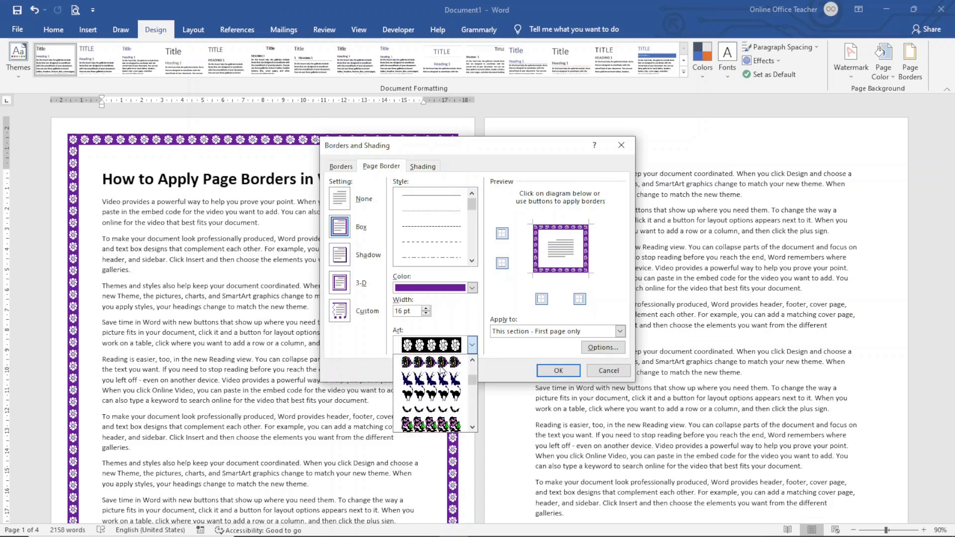
scroll(444, 365, "up", 2)
scroll(445, 365, "up", 1)
scroll(447, 379, "up", 1)
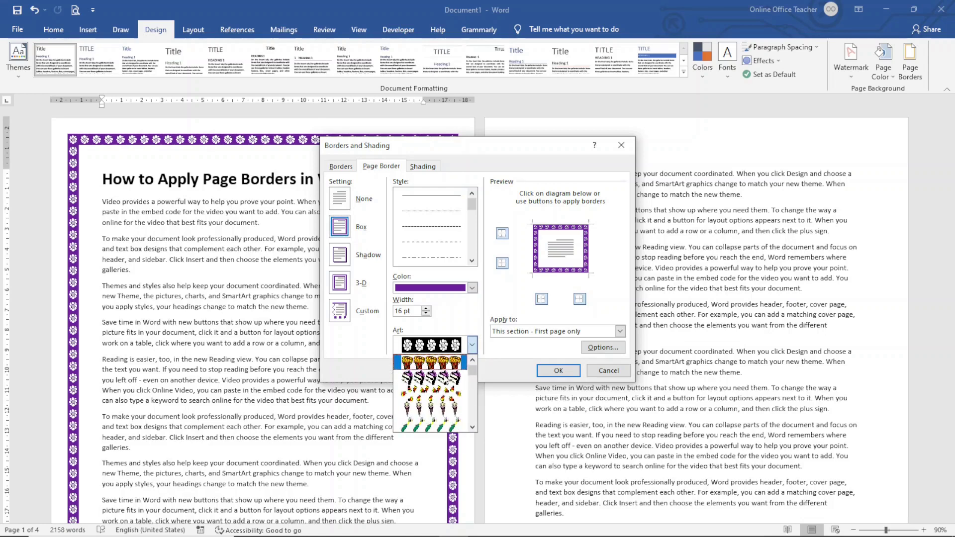
scroll(437, 385, "up", 1)
scroll(433, 390, "up", 2)
scroll(430, 395, "up", 1)
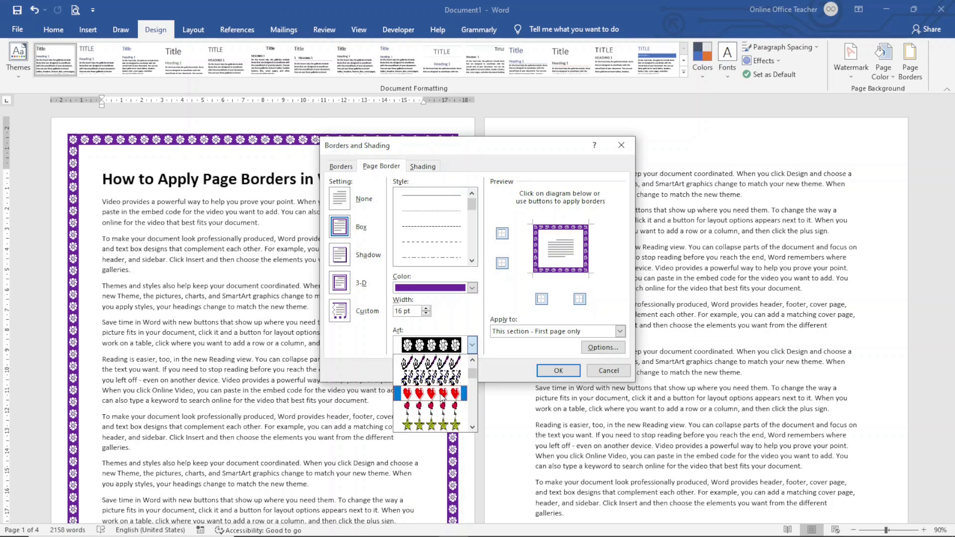
left_click(426, 401)
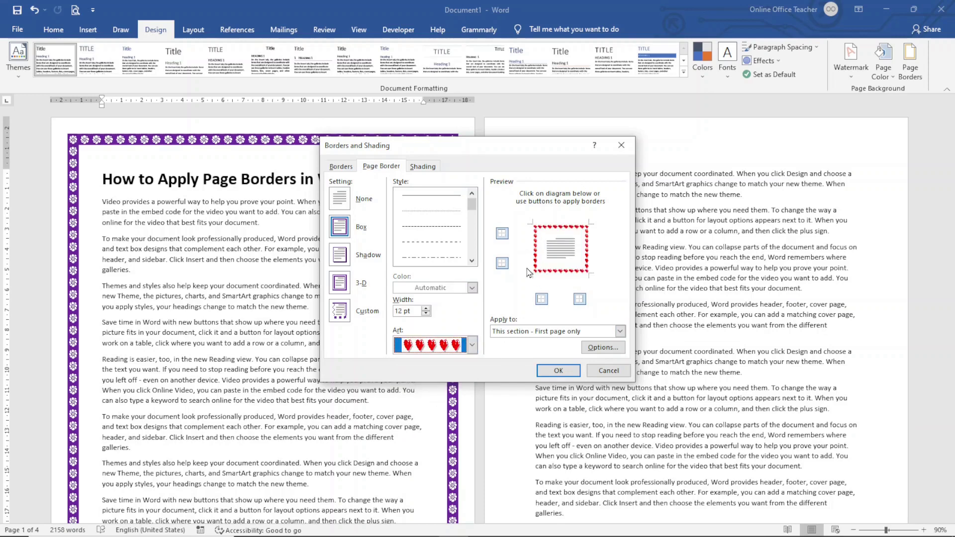
Raise the heart border width to 26 pt and apply it
left_click(426, 309)
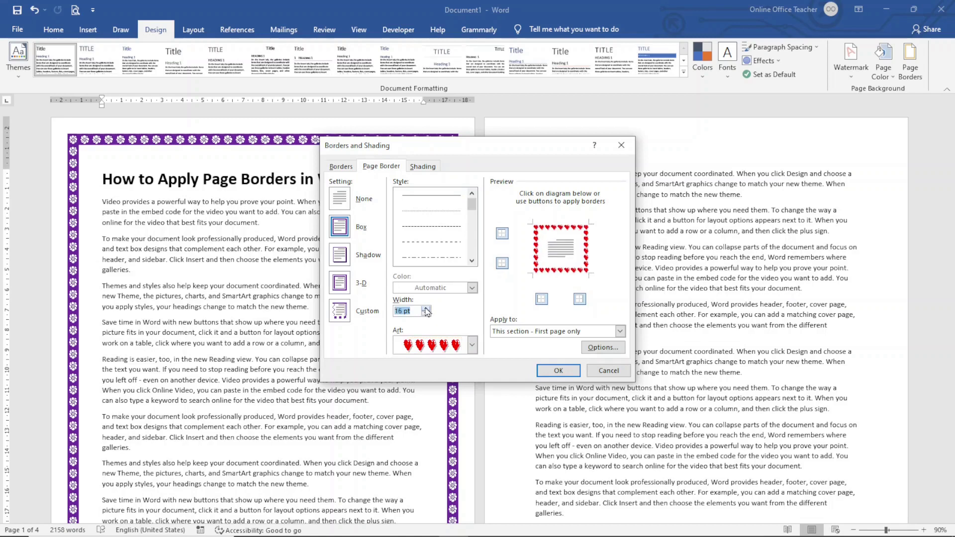
left_click(426, 309)
left_click(426, 309)
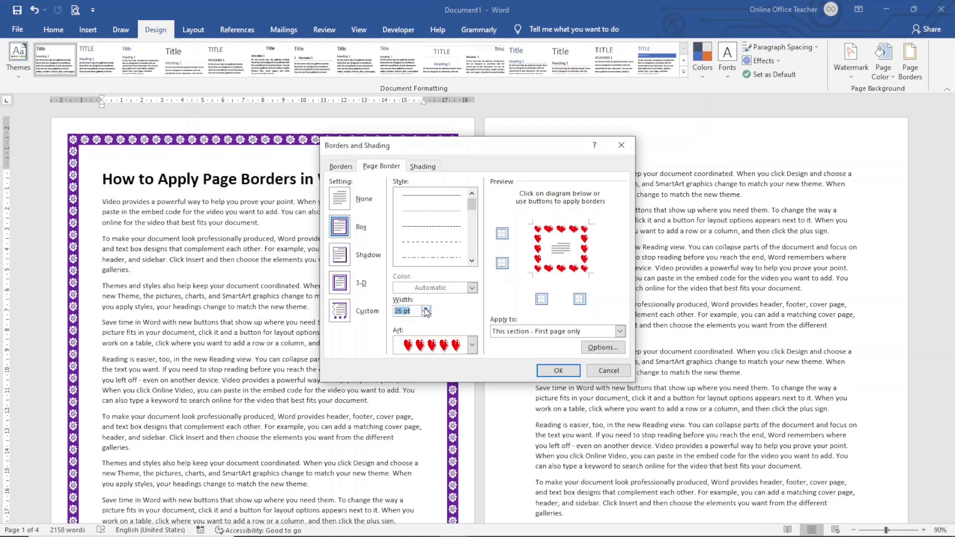
left_click(552, 371)
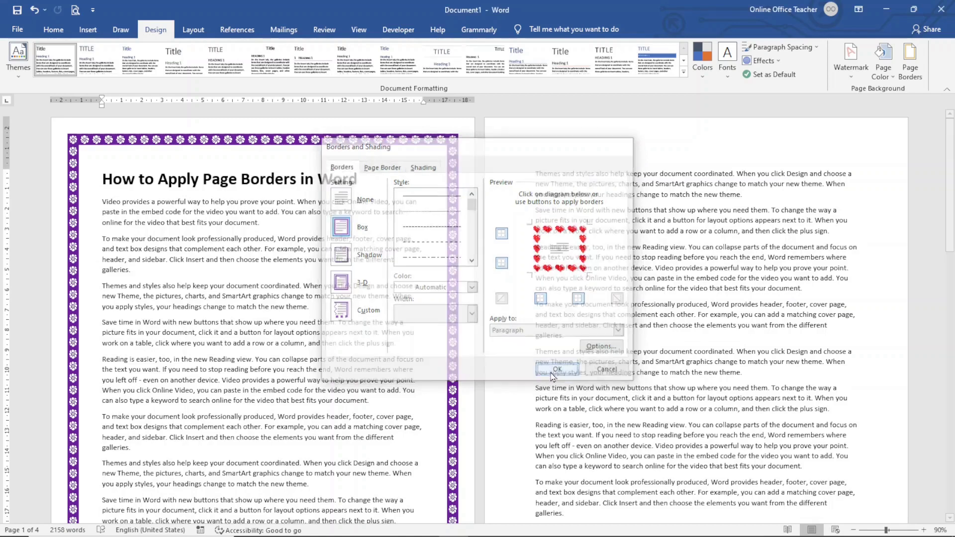
left_click(910, 60)
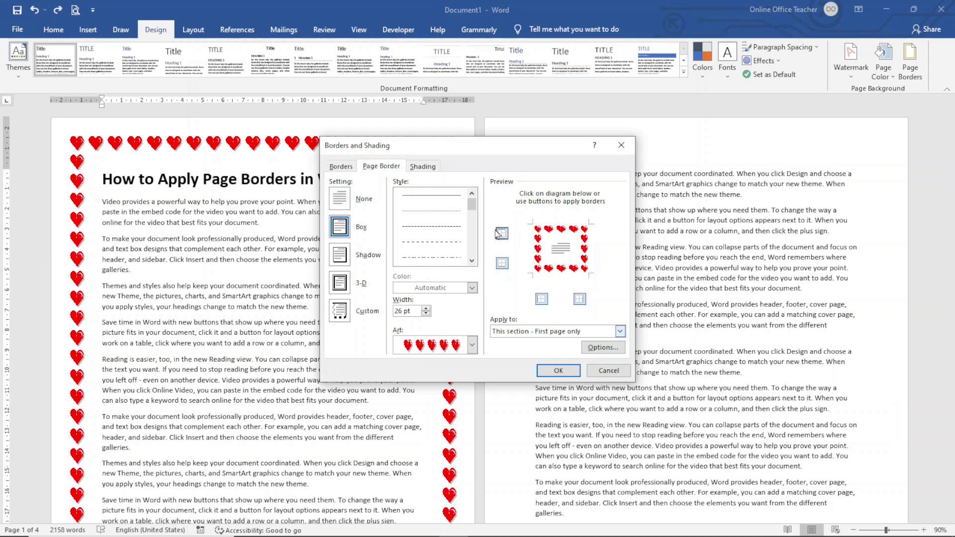
In border Options, measure margins from Text (1 pt top/bottom, 4 pt sides) and apply
left_click(602, 349)
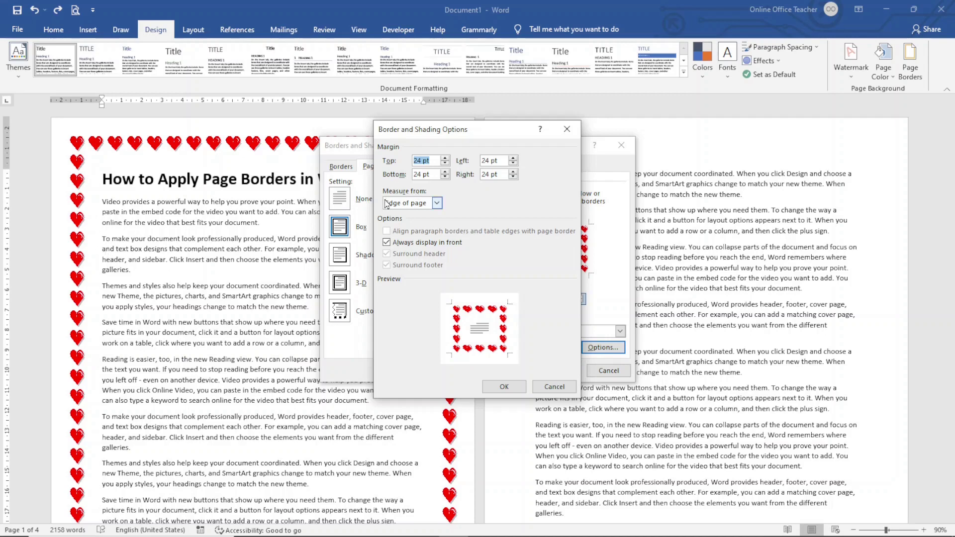
left_click(426, 204)
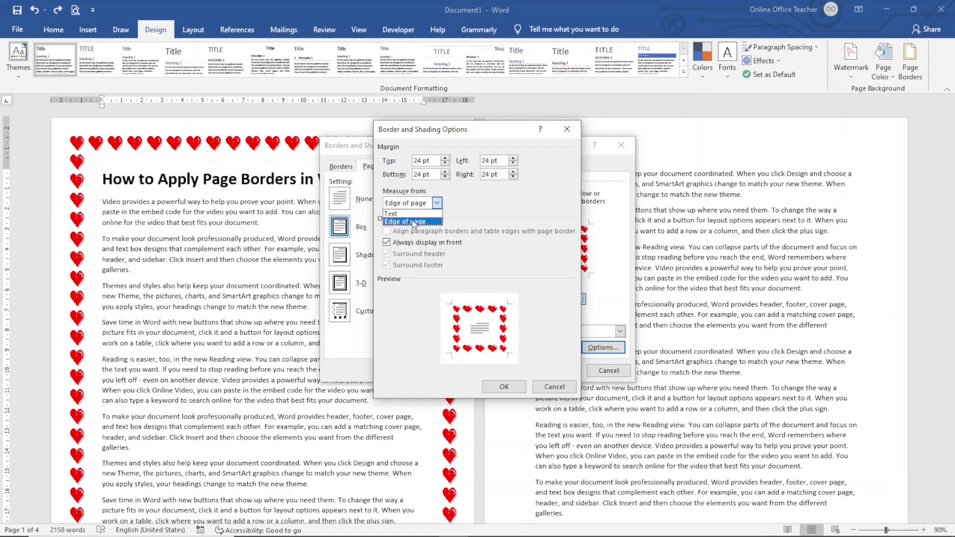
left_click(415, 215)
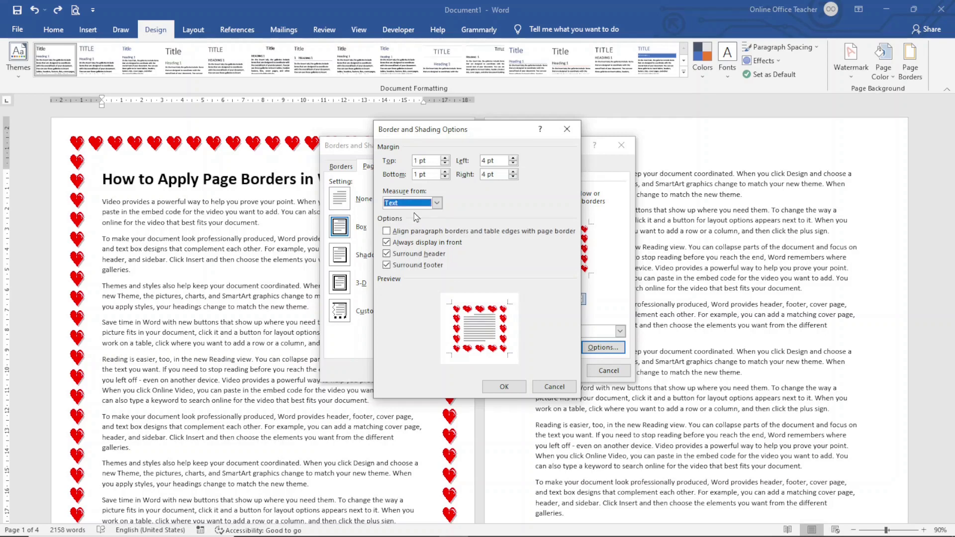
left_click(504, 387)
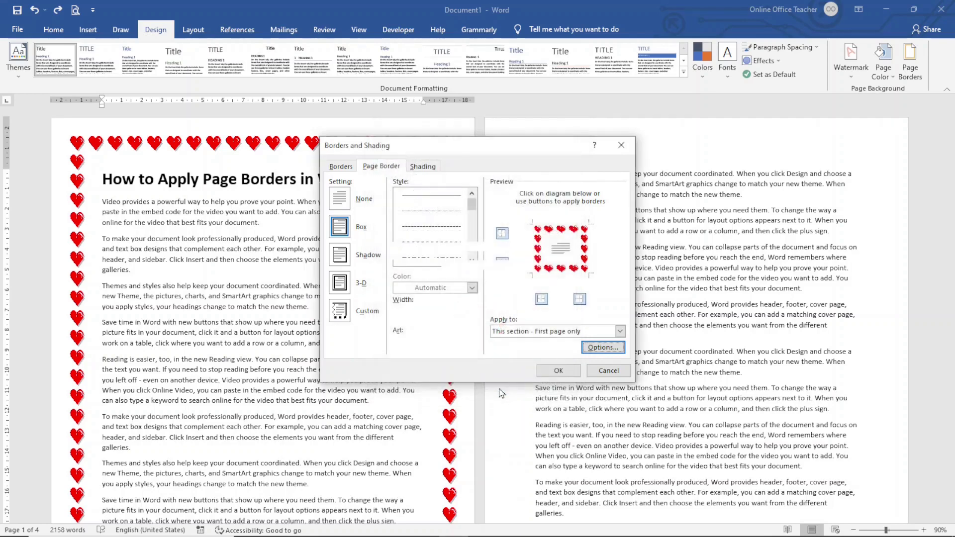
left_click(557, 372)
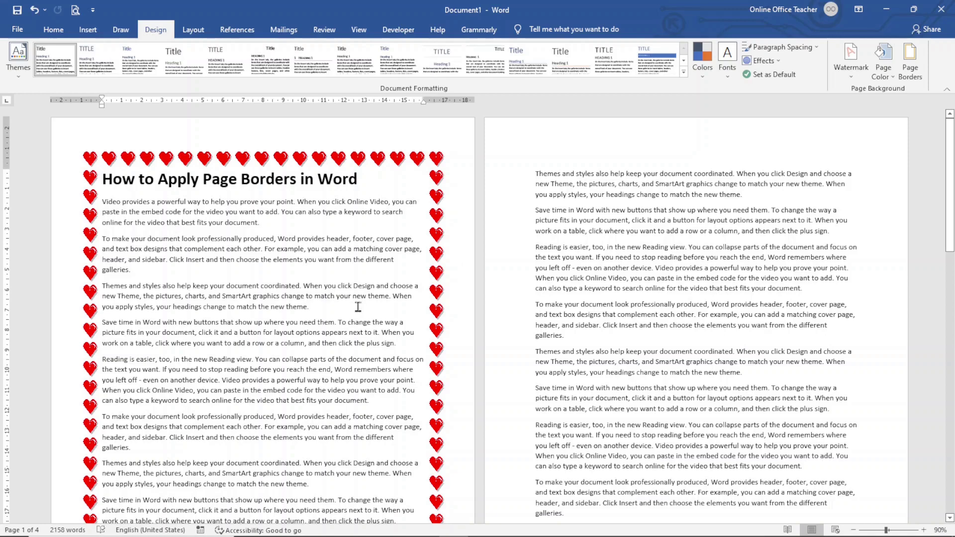
Scroll the pages to confirm the hearts frame only the first page's text
scroll(358, 307, "down", 5)
scroll(359, 307, "up", 5)
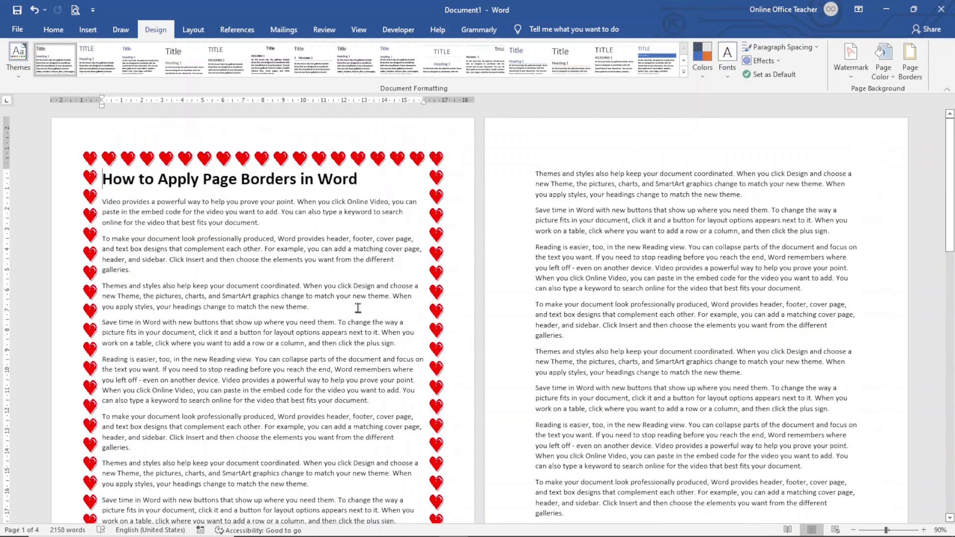